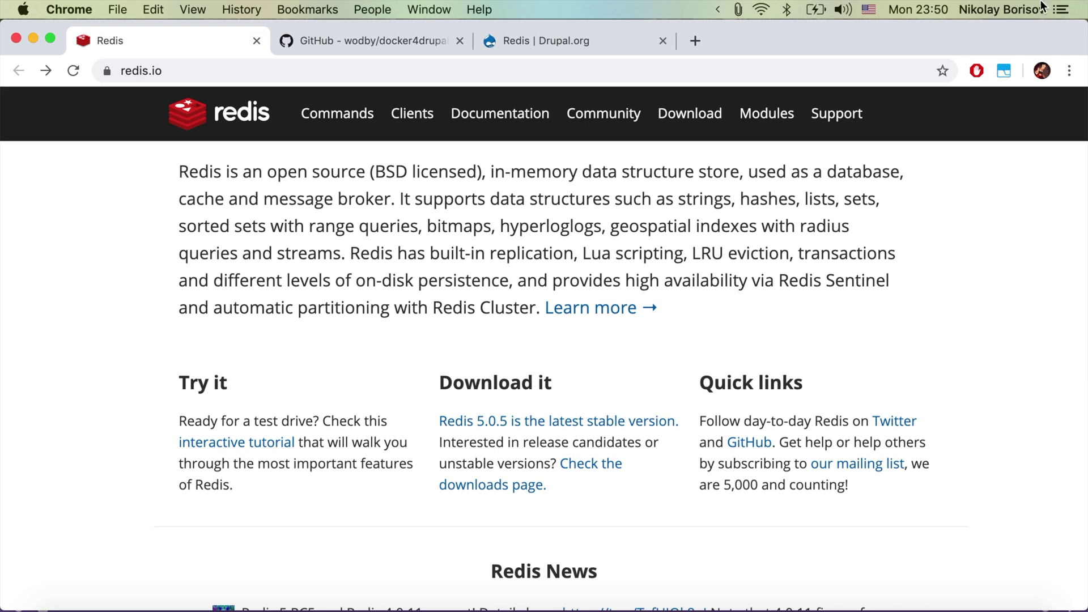
Find Redis in the docker4drupal Stack table on GitHub, then open docker-compose.yml in VS Code.
left_click(346, 51)
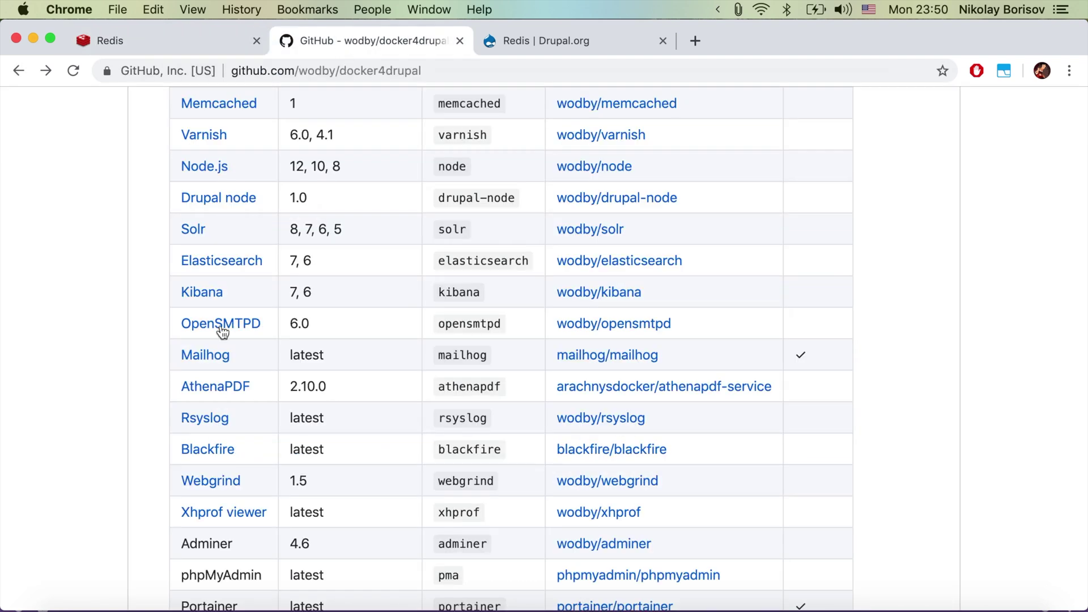
scroll(87, 292, "up", 6)
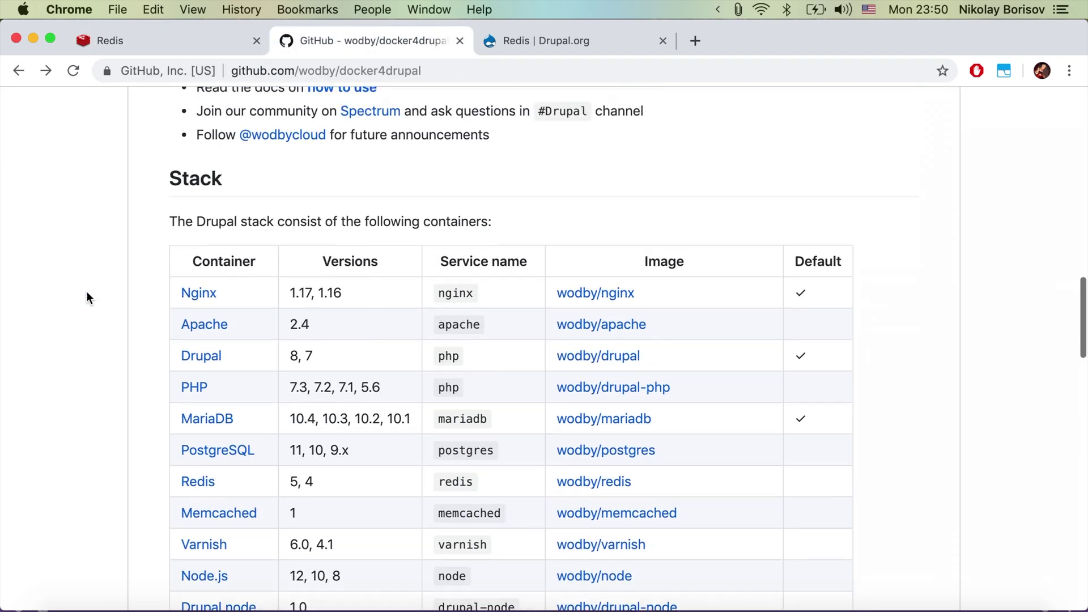
scroll(86, 291, "down", 5)
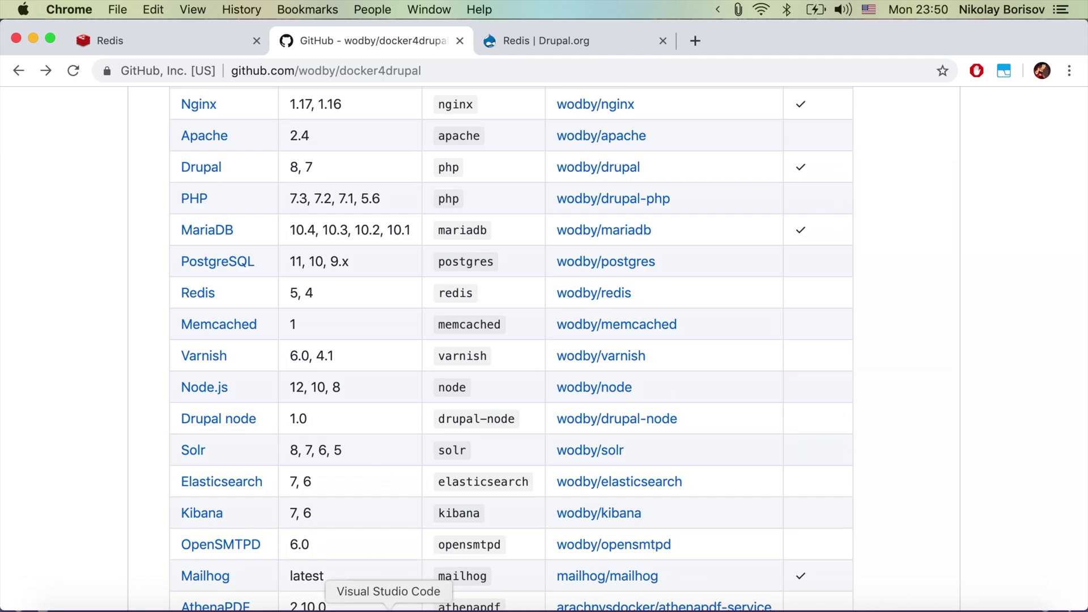
left_click(389, 610)
mouse_move(144, 303)
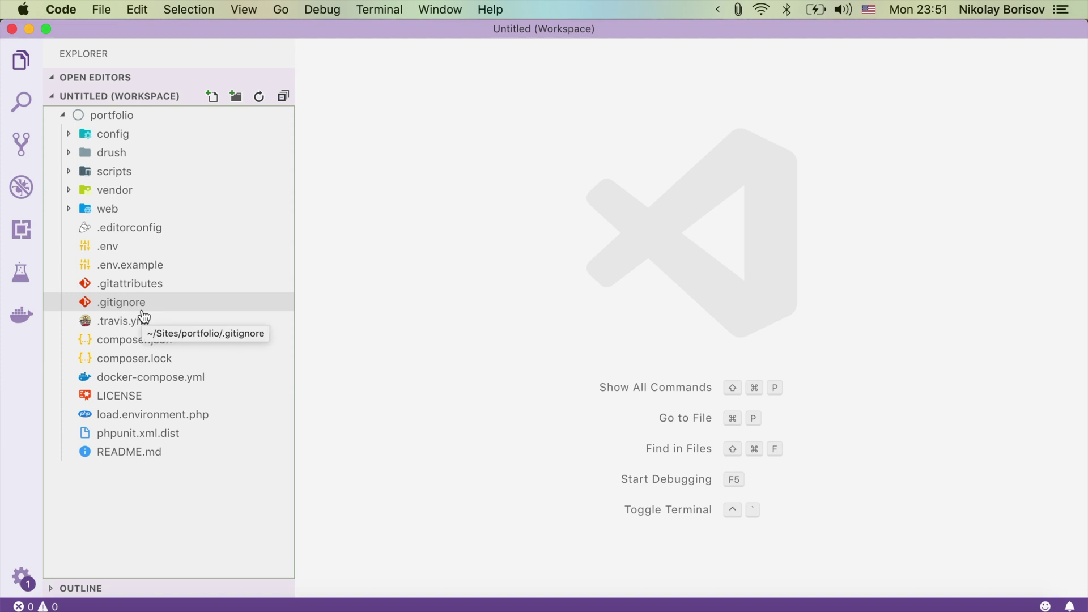
left_click(145, 378)
Remove the # from the redis, container_name and image lines (127–129) and save.
scroll(517, 265, "up", 3)
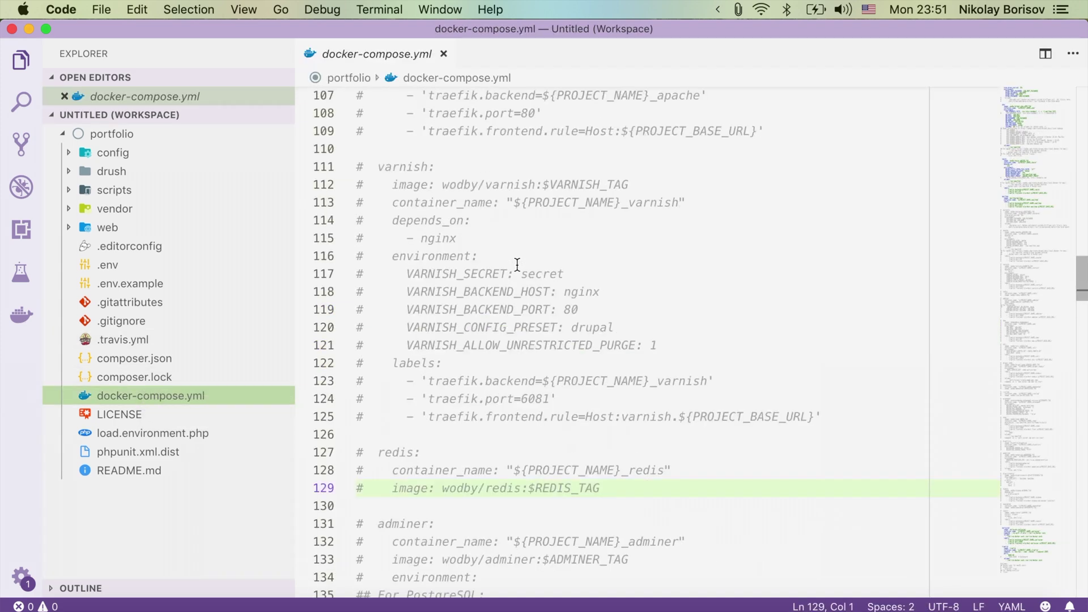
scroll(517, 264, "up", 10)
scroll(519, 266, "up", 10)
scroll(521, 269, "up", 10)
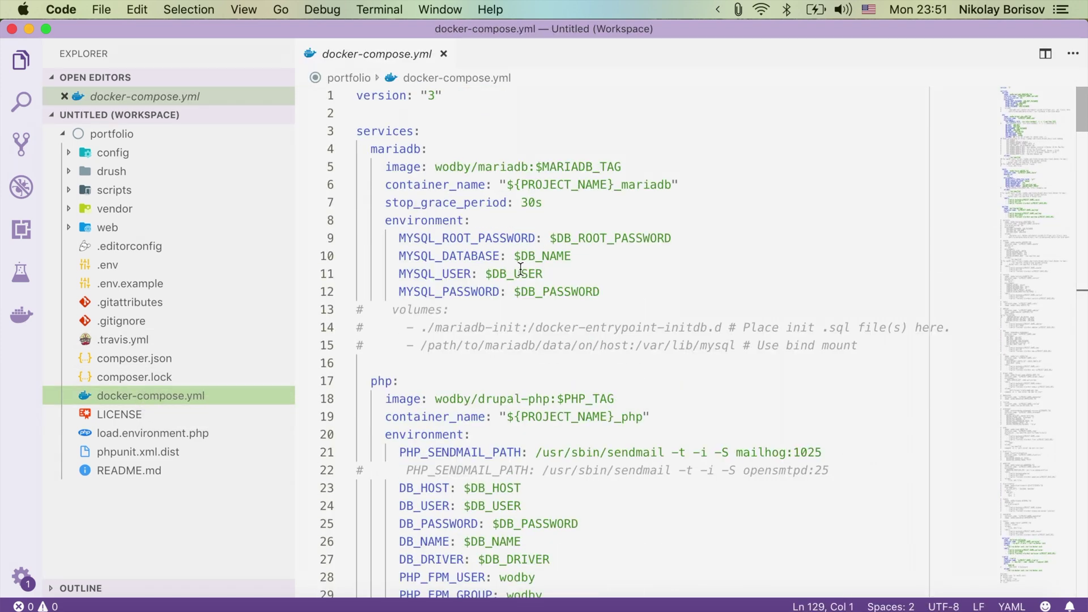
scroll(520, 269, "down", 3)
scroll(521, 268, "down", 3)
scroll(521, 269, "down", 2)
scroll(520, 269, "down", 2)
scroll(520, 268, "down", 2)
scroll(520, 268, "down", 3)
scroll(521, 269, "down", 3)
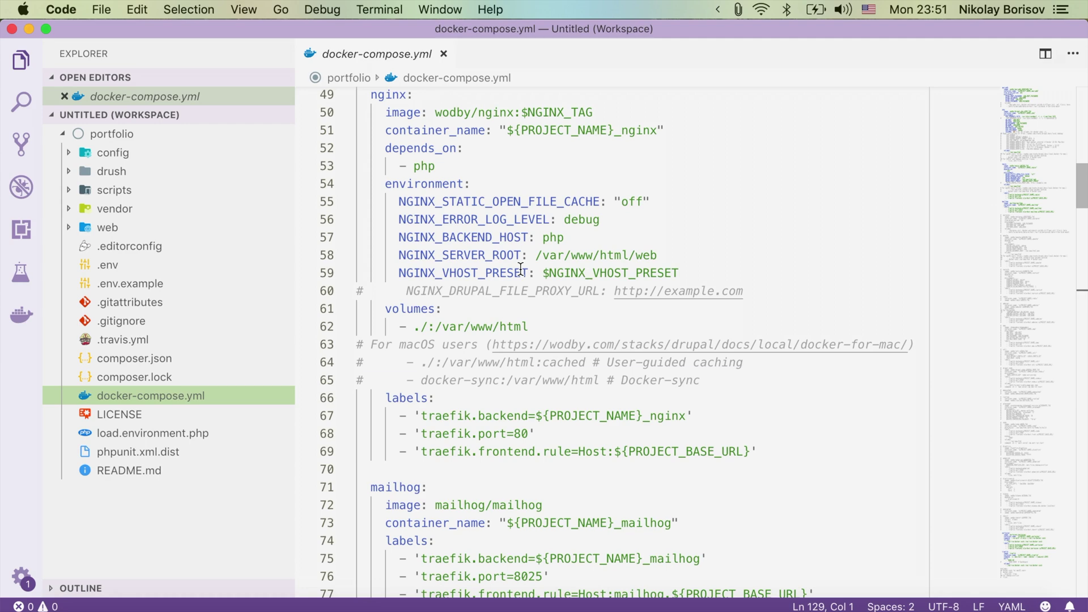
scroll(521, 269, "down", 3)
scroll(520, 268, "down", 4)
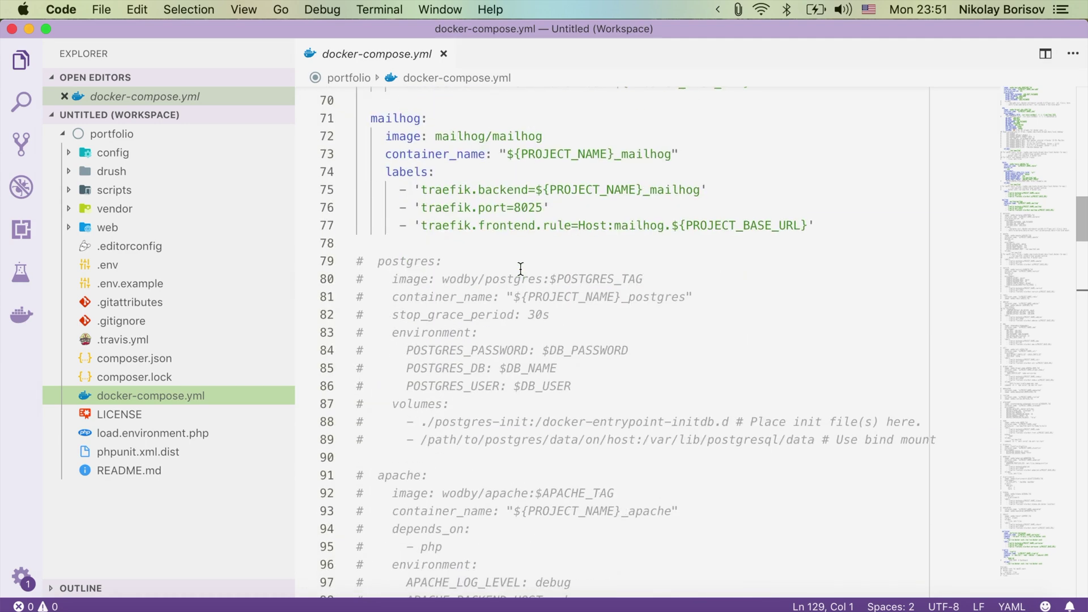
scroll(520, 269, "down", 7)
scroll(520, 269, "down", 3)
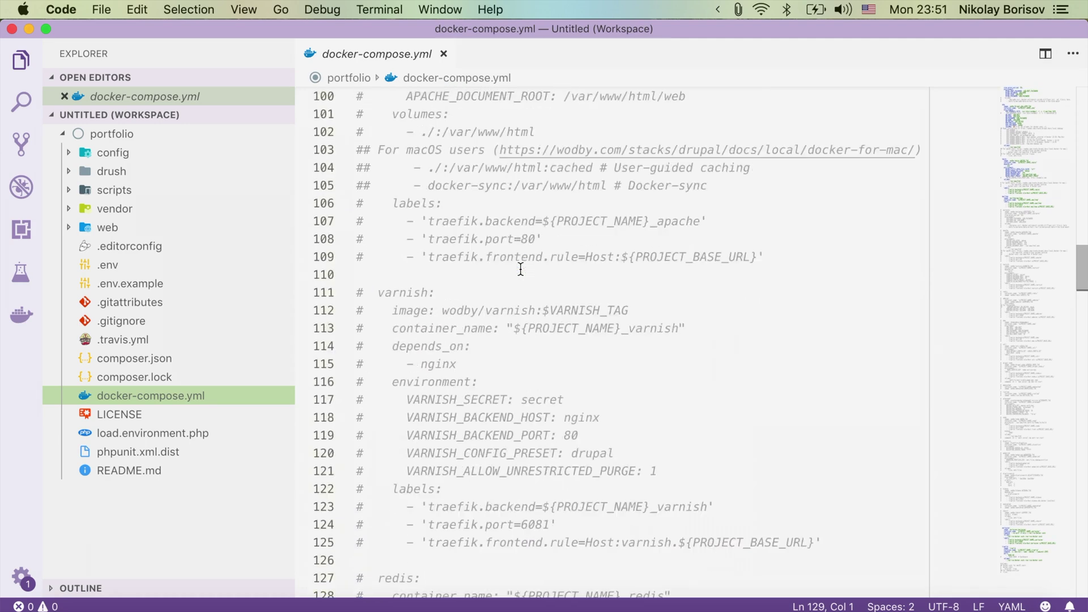
scroll(520, 269, "down", 4)
scroll(521, 269, "down", 2)
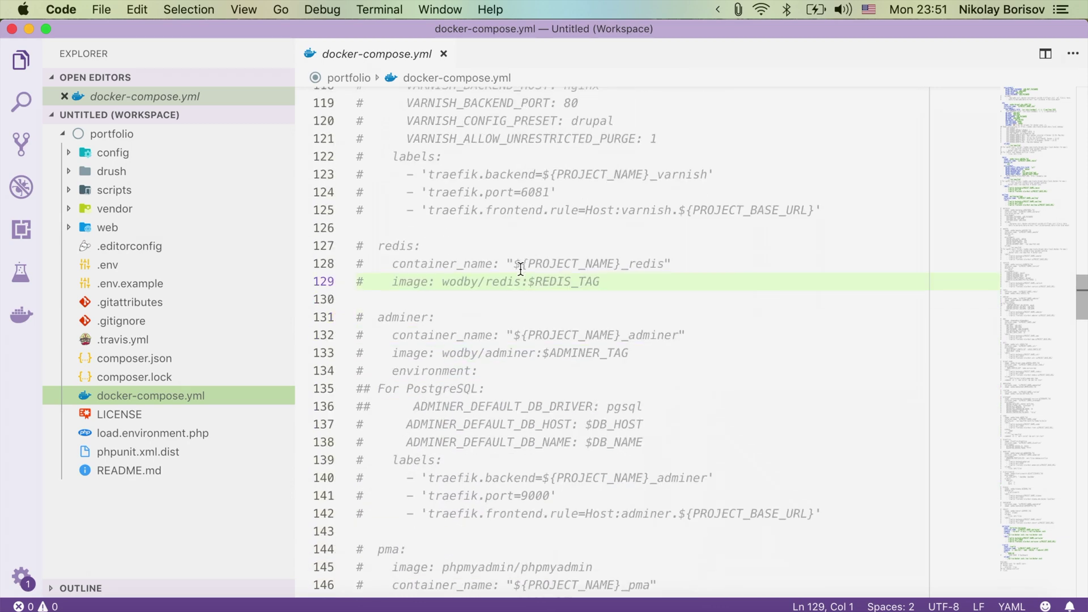
left_click(365, 247)
key("BackSpace")
key("Down")
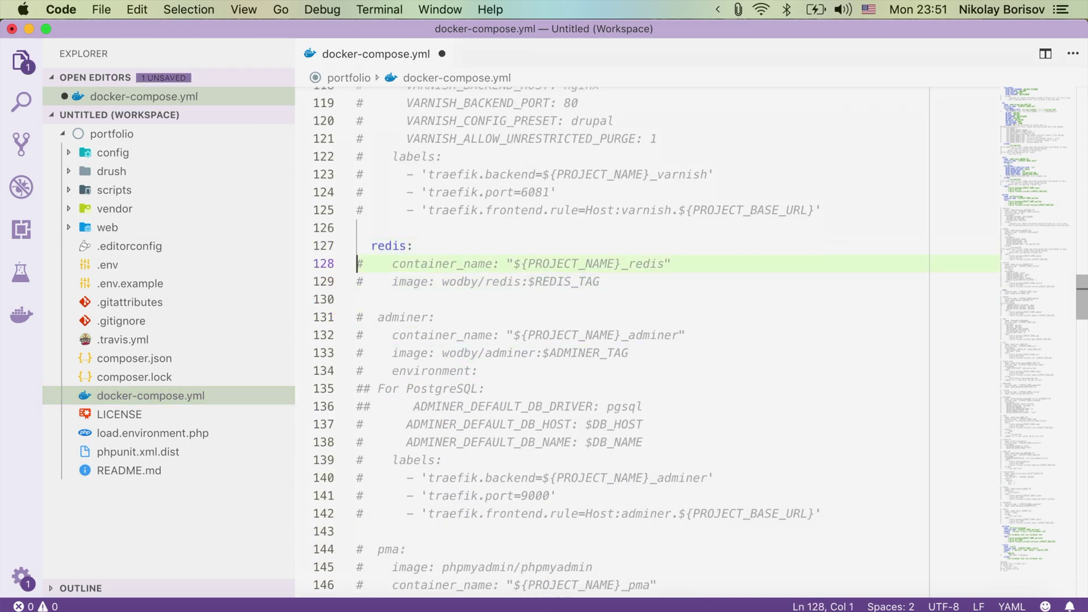
key("Right")
key("BackSpace")
key("Down")
key("Right")
key("BackSpace")
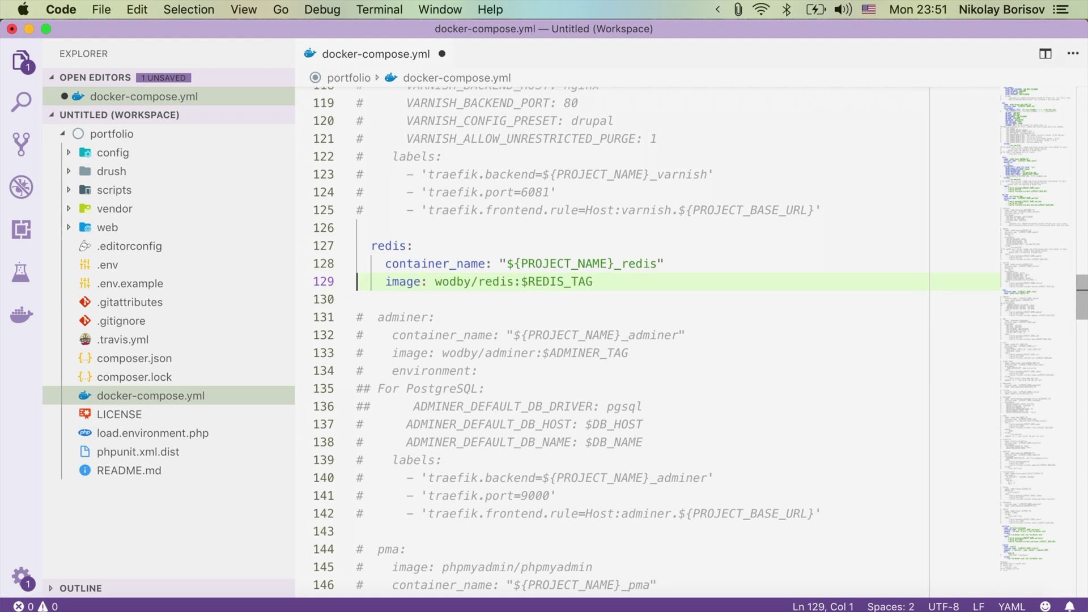
key("super+s")
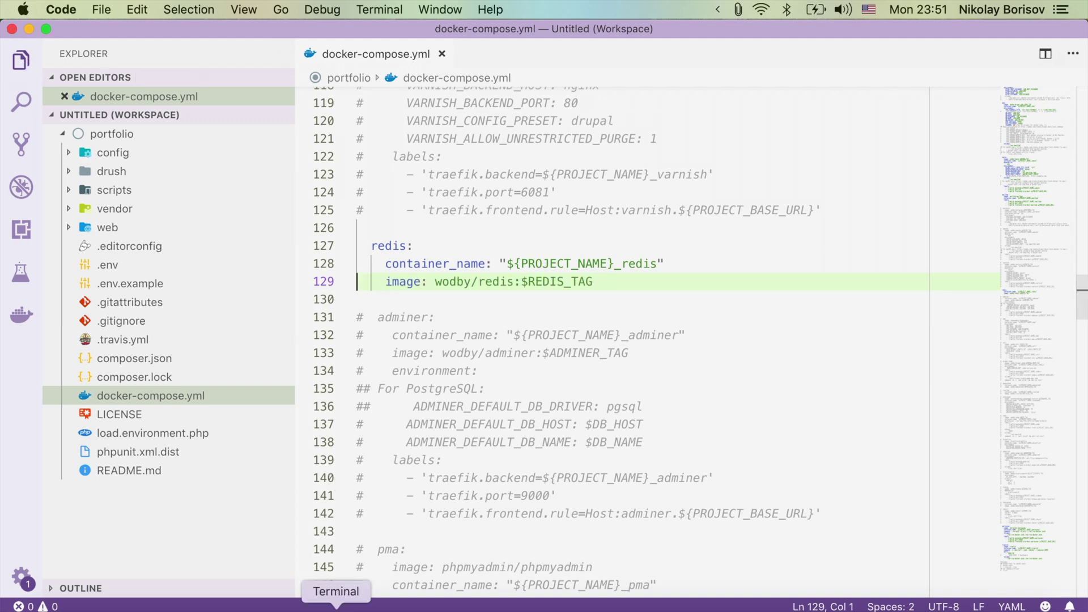
Run docker-compose ps in Terminal to list the portfolio's running containers.
left_click(336, 609)
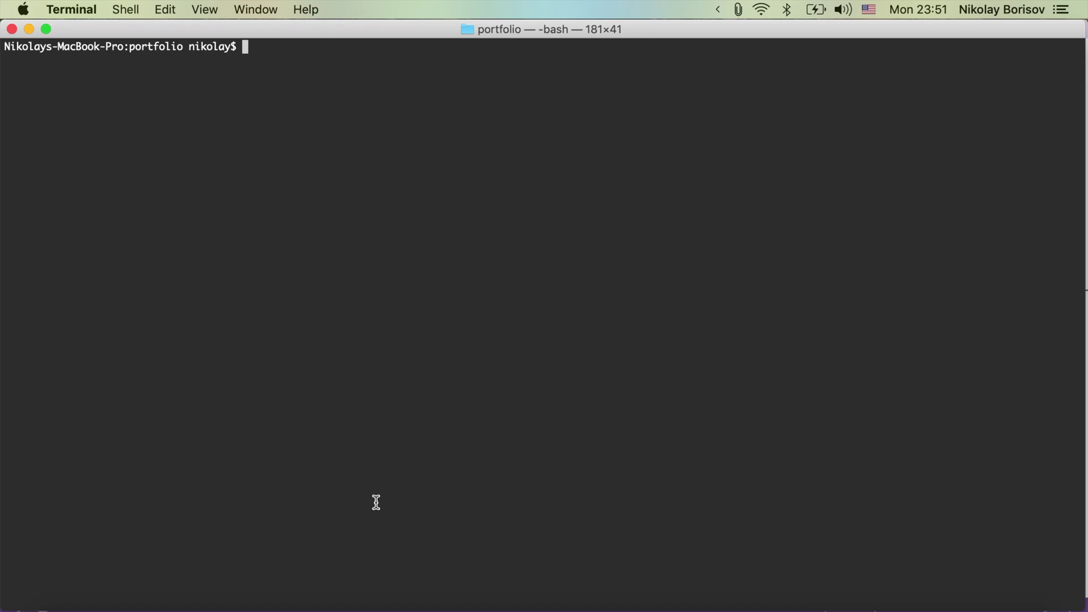
type("docker-co")
type("mpose ")
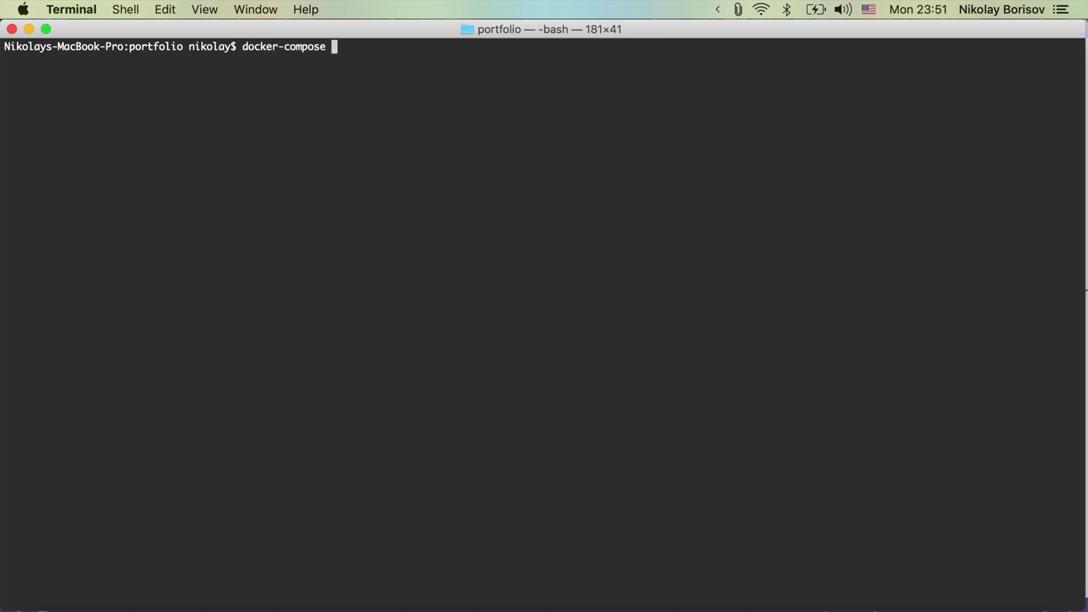
type("ps")
key("Return")
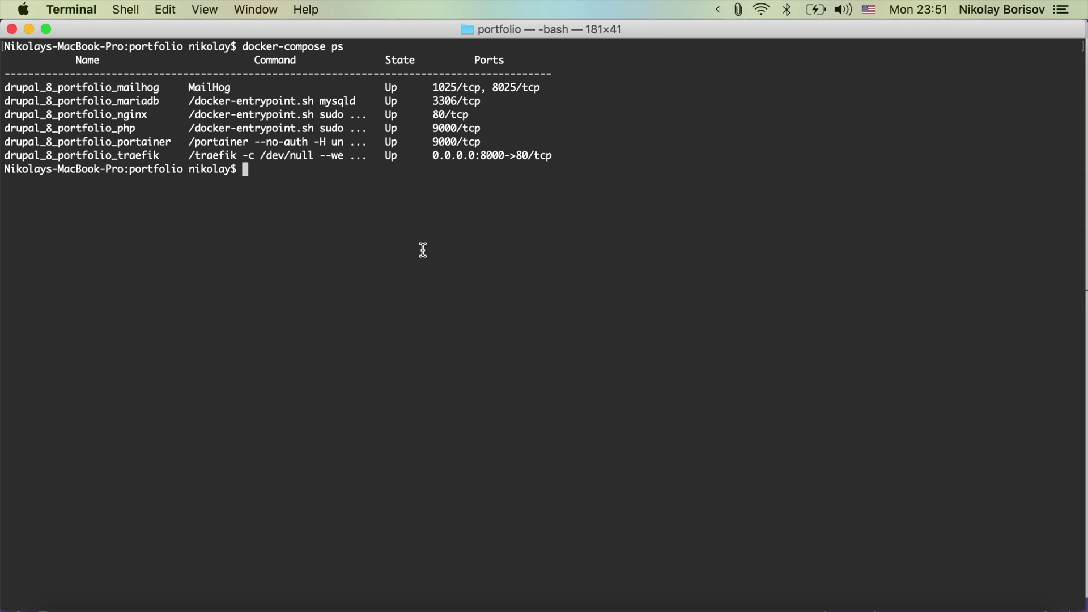
Run docker-compose up -d to pull wodby/redis and create the redis container.
type("docker-co")
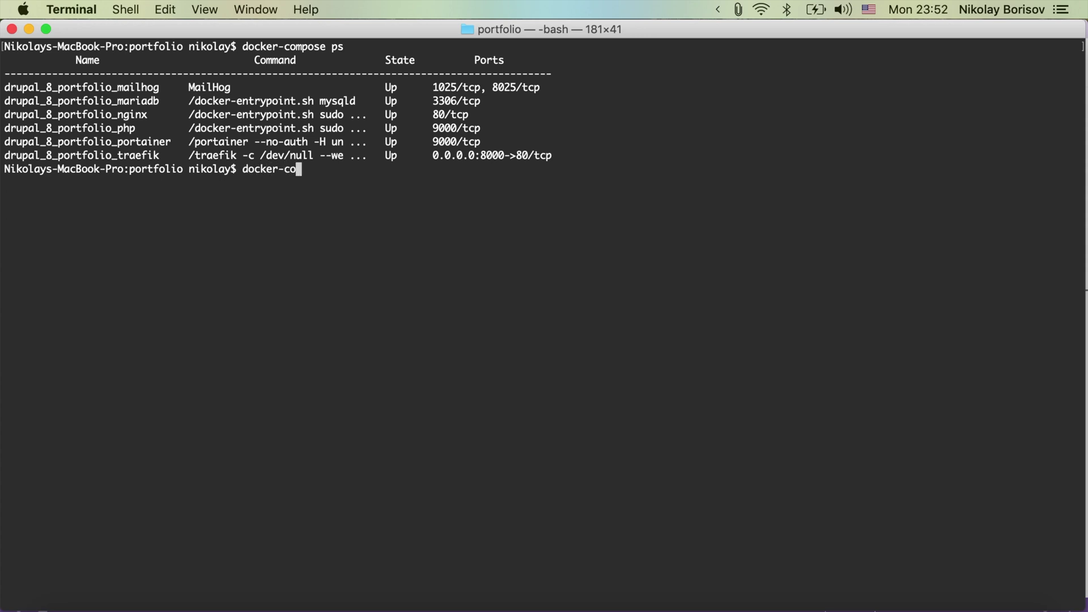
type("mpose up -d")
key("Return")
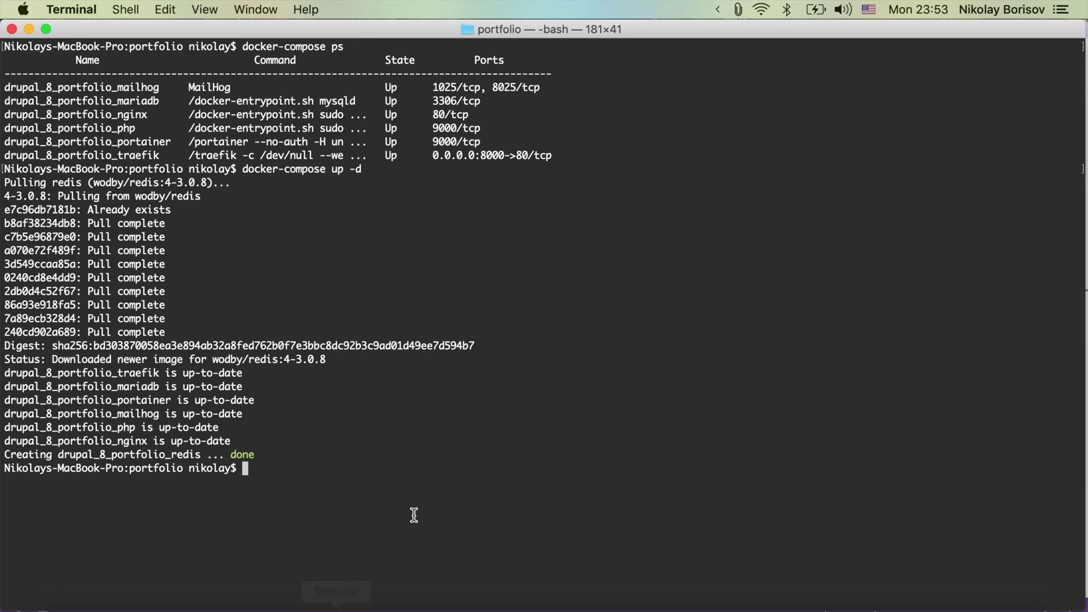
Copy the PROJECT_BASE_URL value portfolio.docker.localhost from the .env file.
left_click(389, 603)
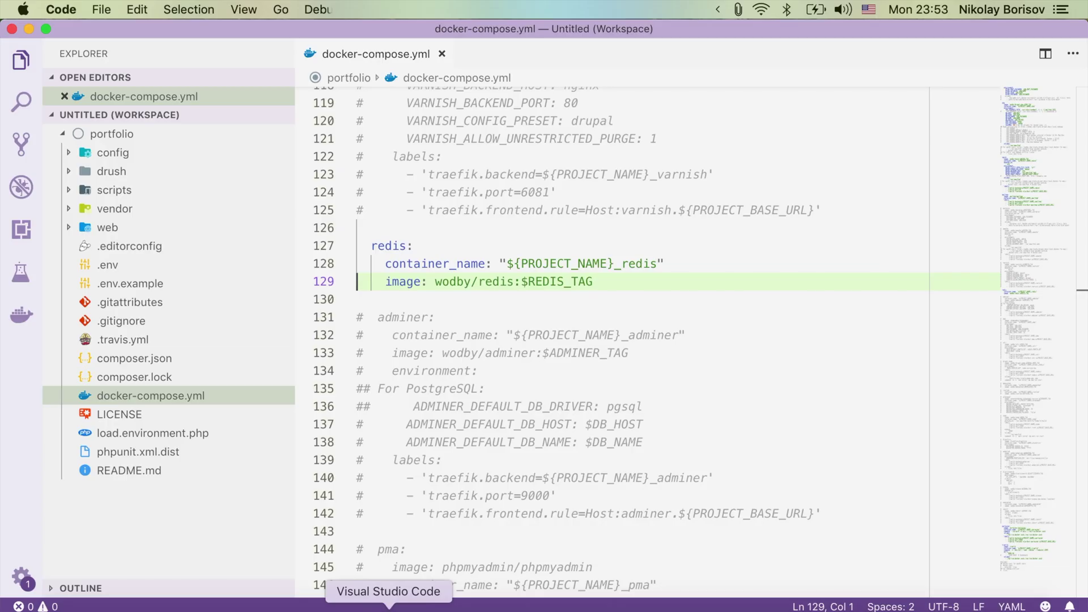
left_click(124, 266)
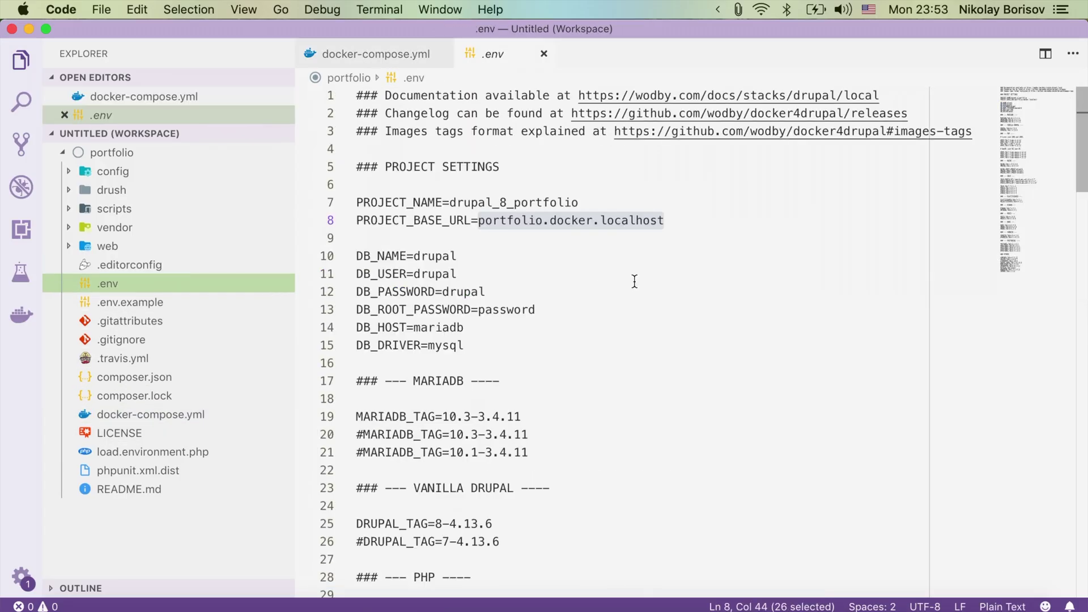
right_click(563, 230)
left_click(593, 274)
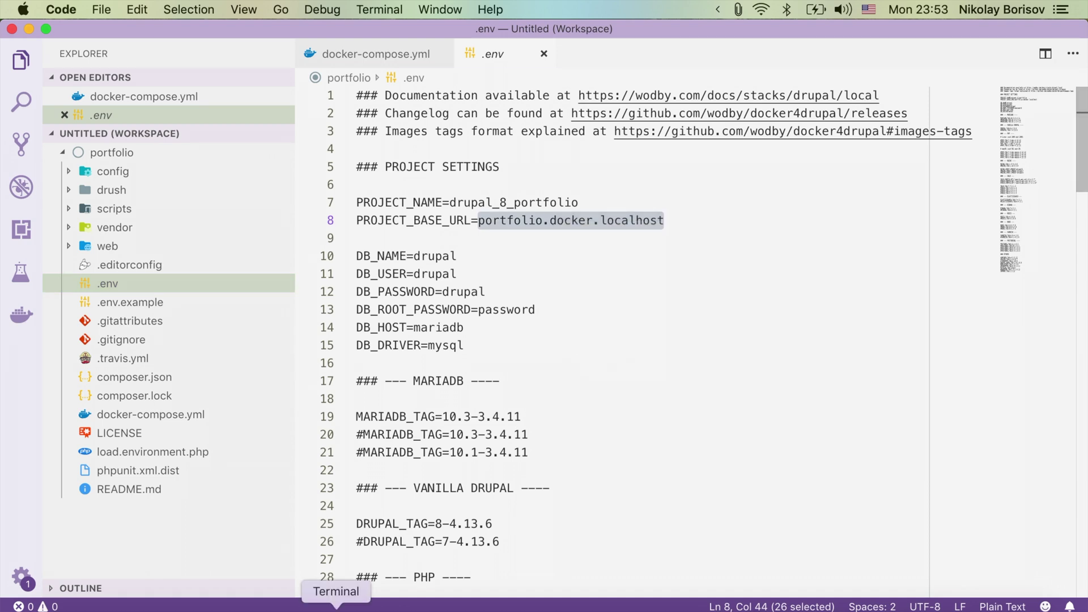
left_click(284, 606)
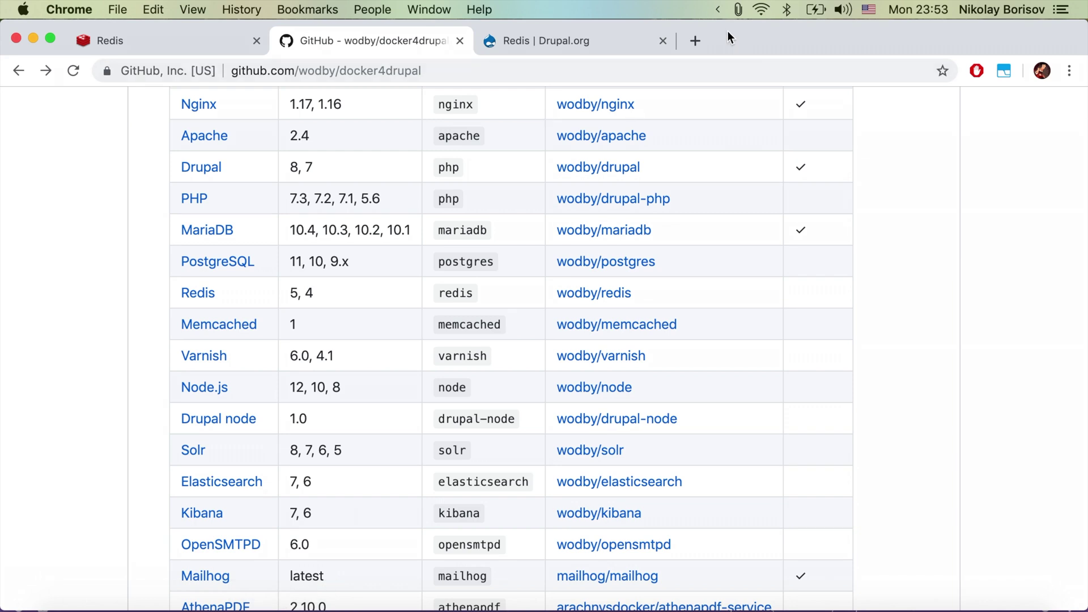
Load the pasted portfolio.docker.localhost address with port :8000 in a new tab.
left_click(701, 33)
type("portfolio.docker.localhost")
type(":")
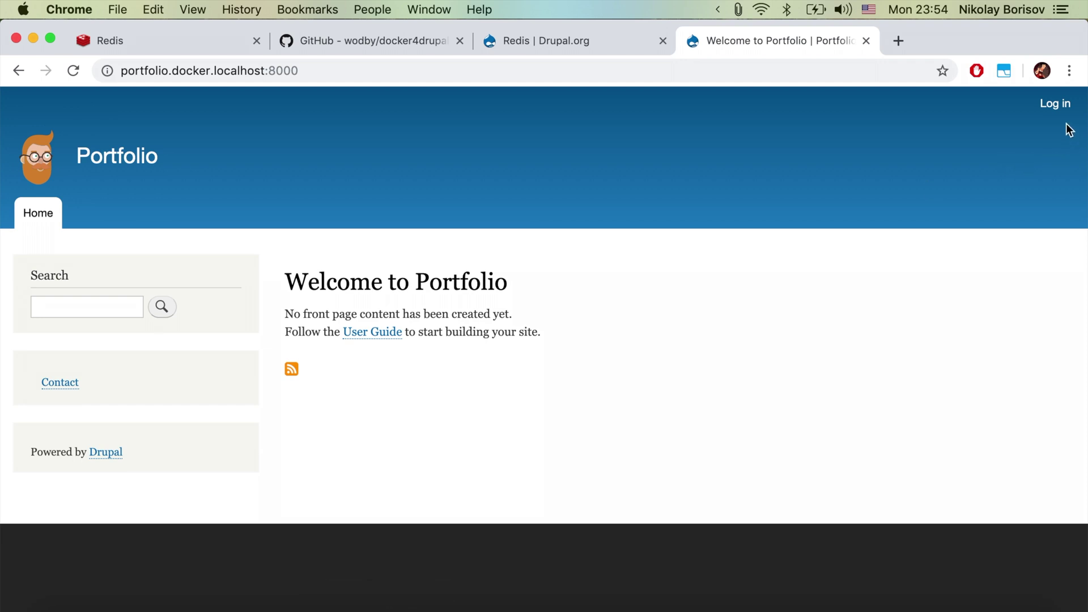
Log in to the Portfolio site as admin and show the Manage admin menu.
left_click(1055, 104)
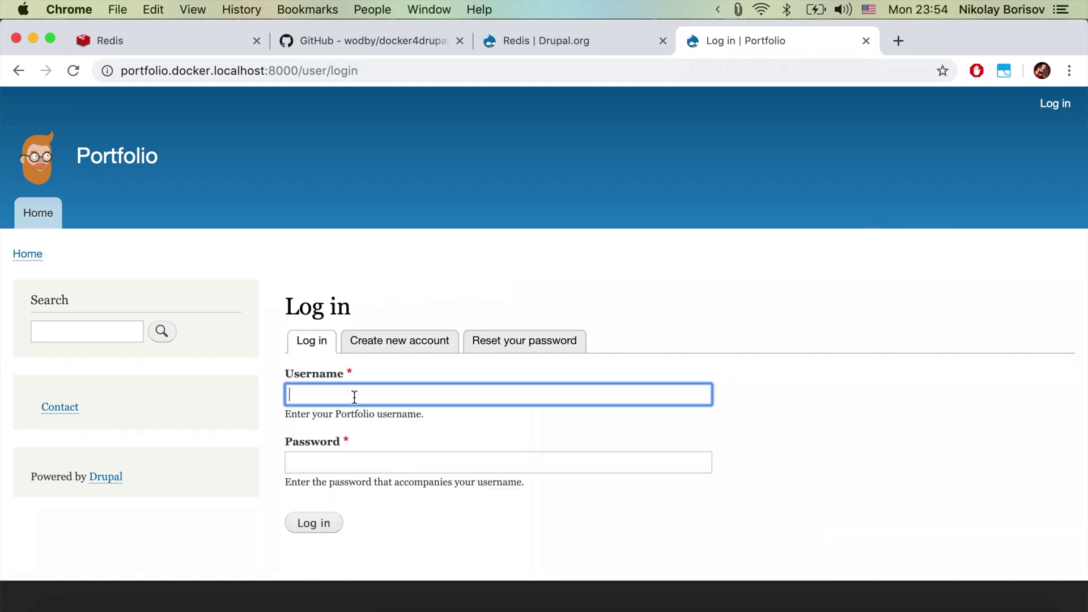
left_click(355, 397)
type("adm")
type("in")
key("Tab")
type("admin")
key("Return")
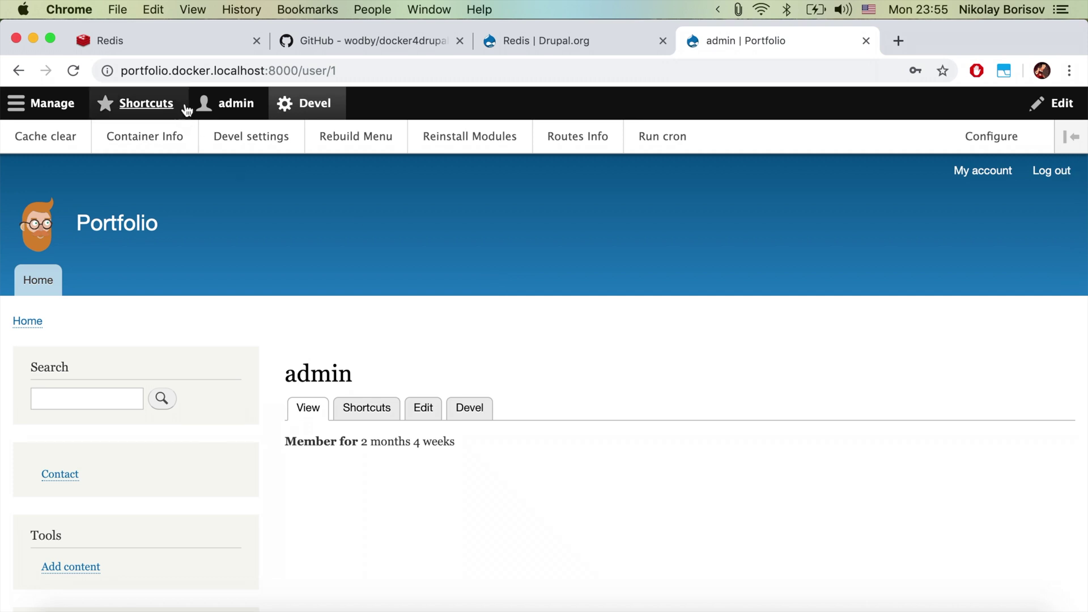
left_click(51, 103)
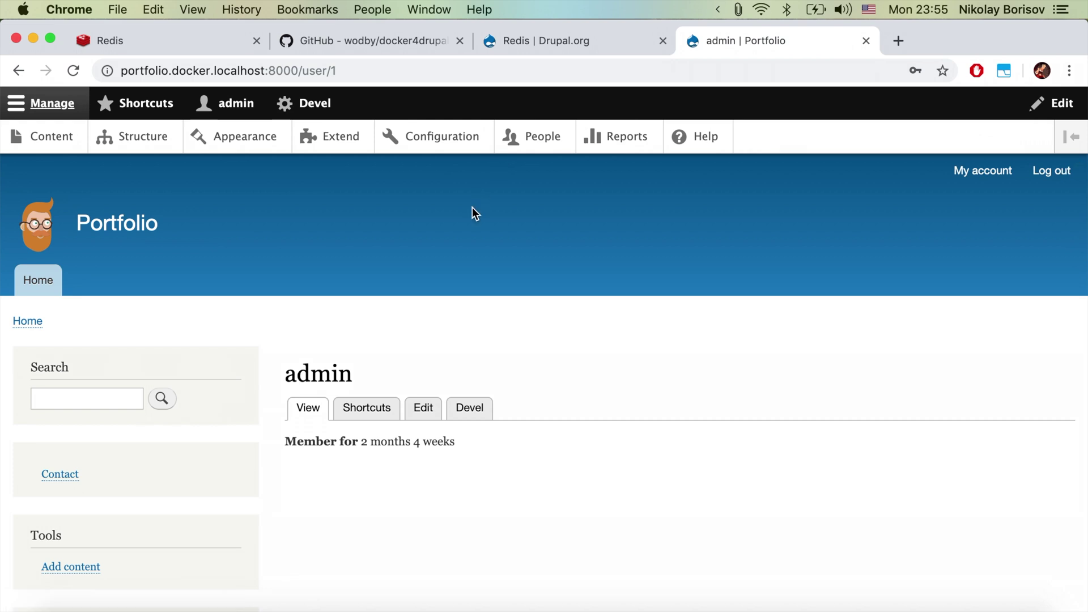
Go to the Extend module list and focus its name filter.
left_click(345, 149)
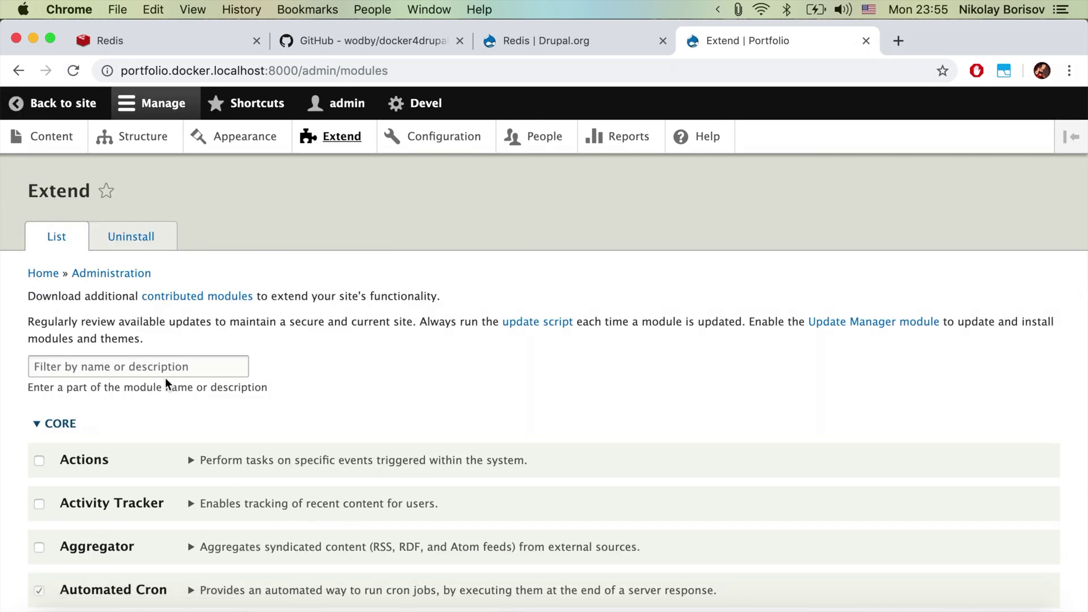
left_click(156, 372)
Filter modules by 'web profile', then tick and install Web Profiler.
type("web ")
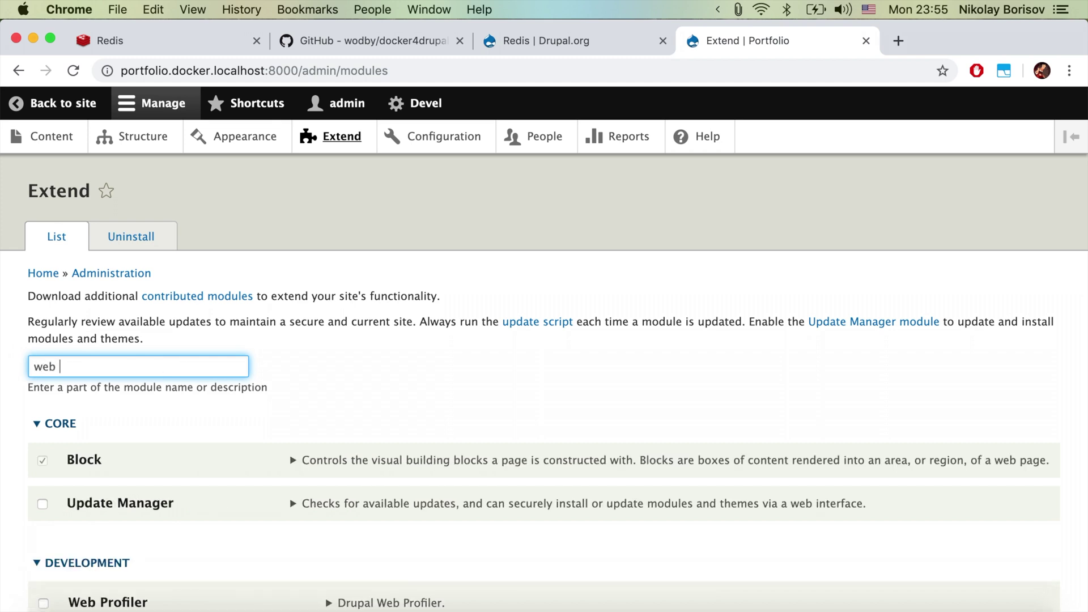
type("profile")
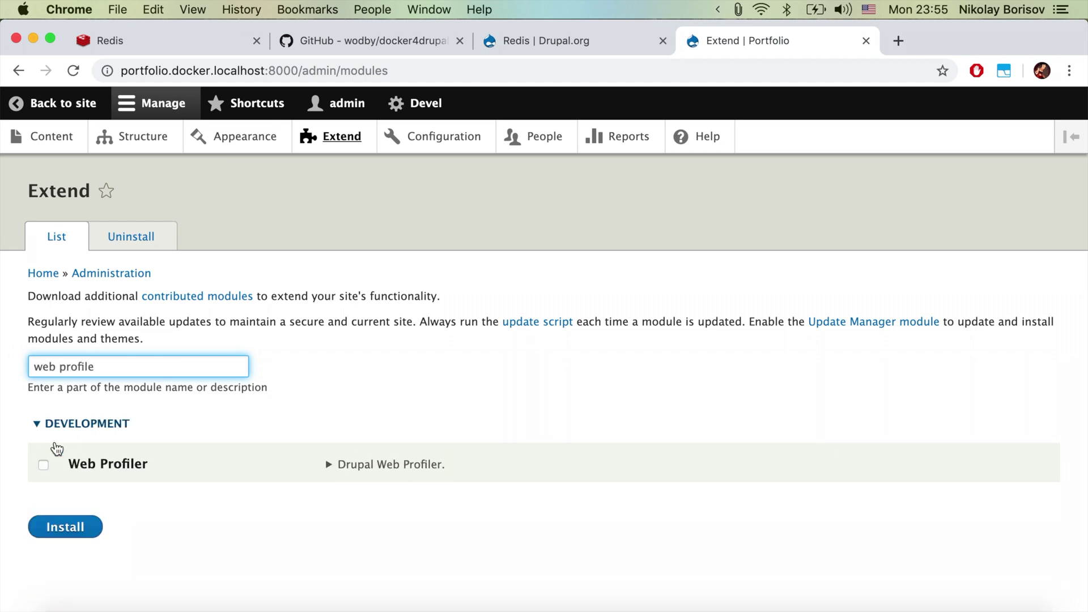
left_click(43, 464)
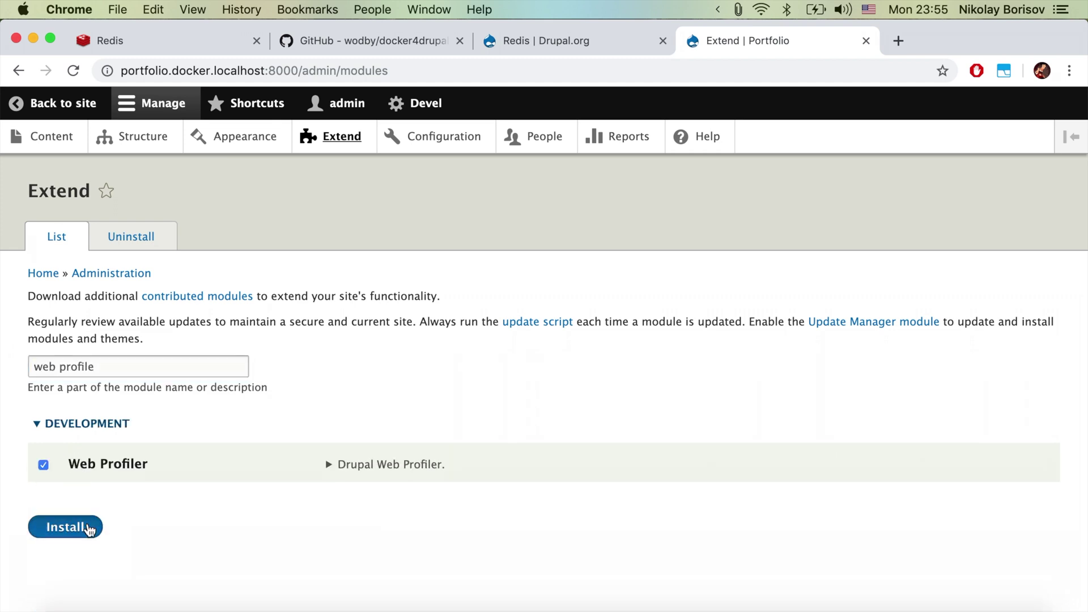
left_click(89, 525)
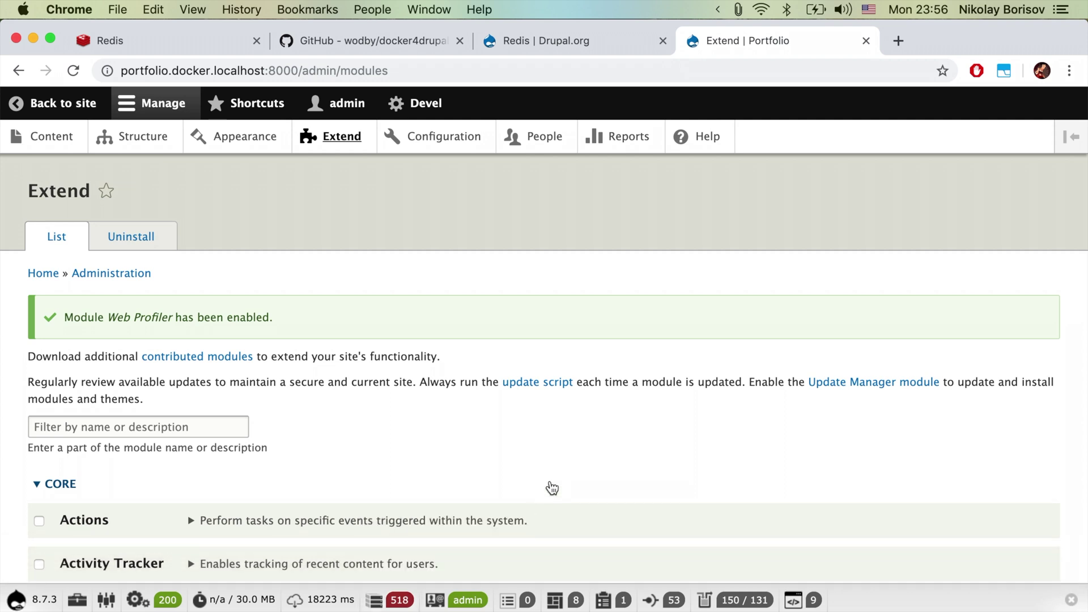
left_click(552, 488)
Strip /admin/content from the address to load the front page, then reload it.
left_click(552, 487)
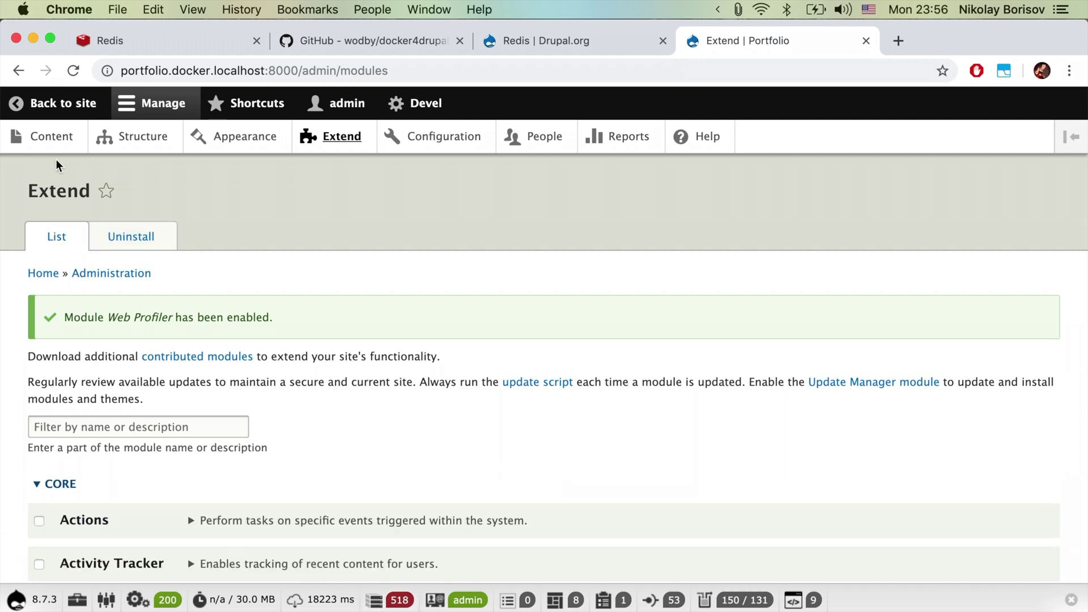
left_click(60, 142)
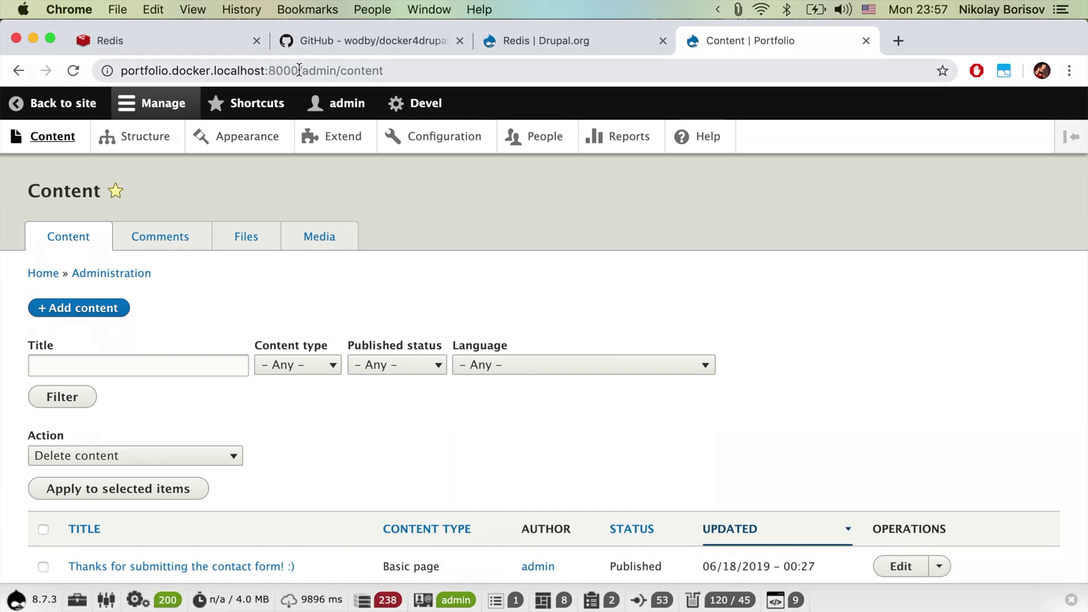
left_click_drag(300, 71, 437, 73)
key("BackSpace")
key("Return")
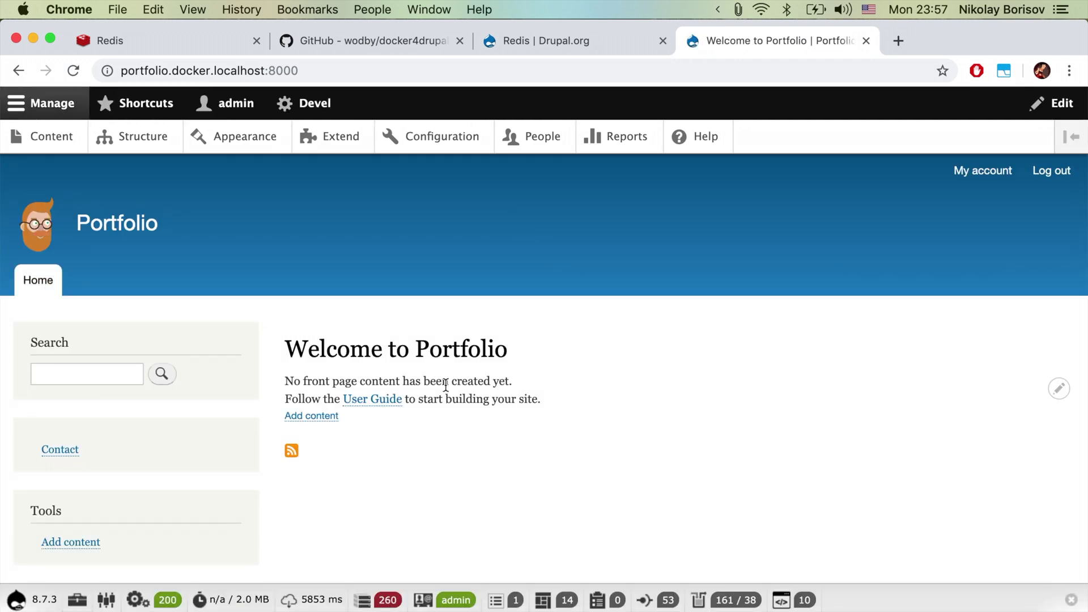
left_click(73, 71)
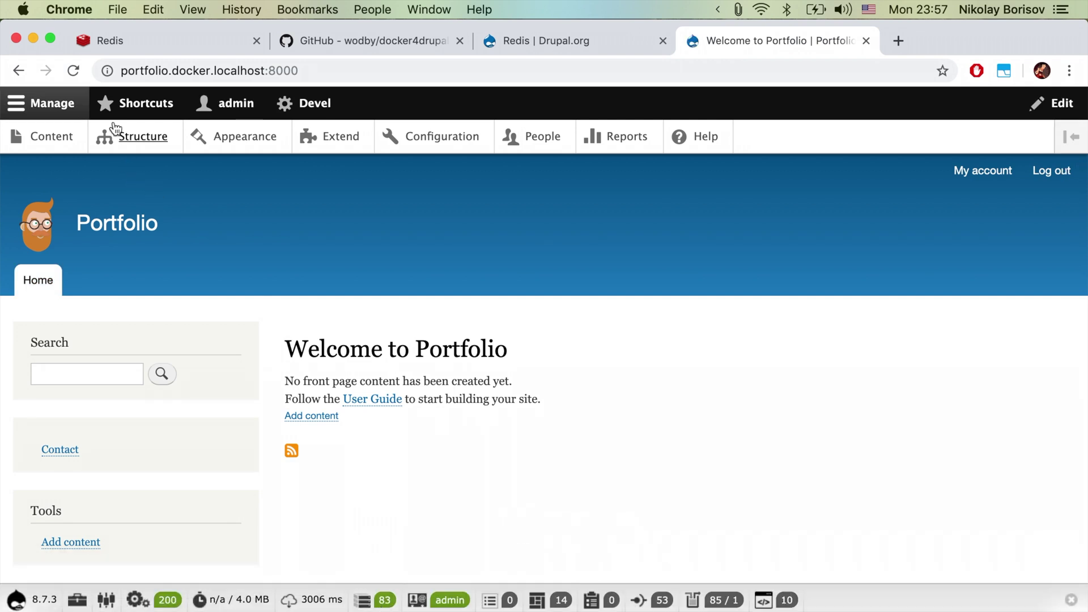
Reload the Portfolio front page three times until the profiler reports 69 database queries.
left_click(73, 71)
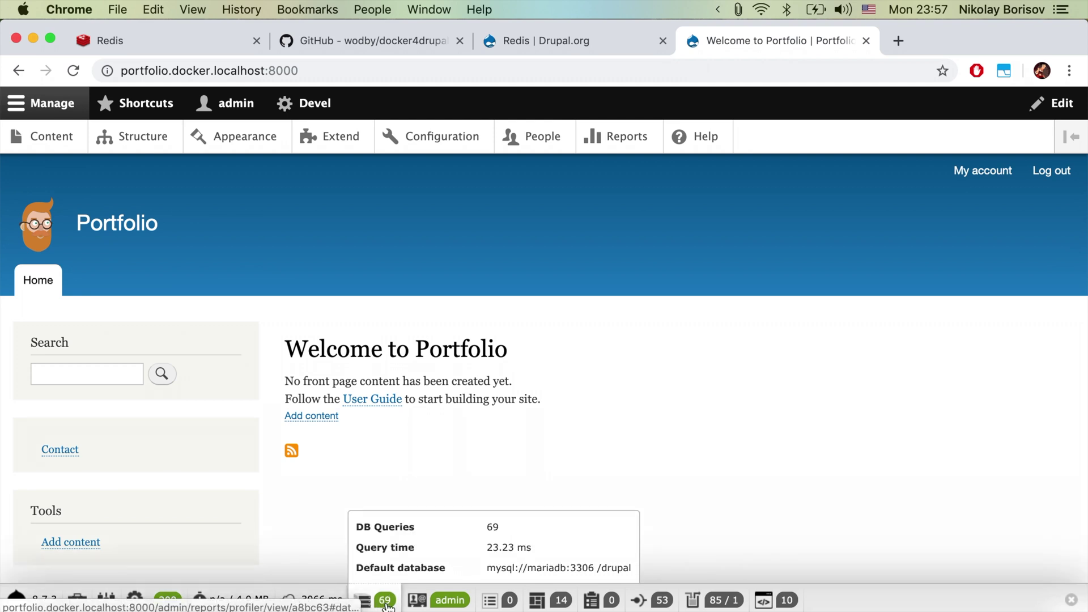
left_click(74, 71)
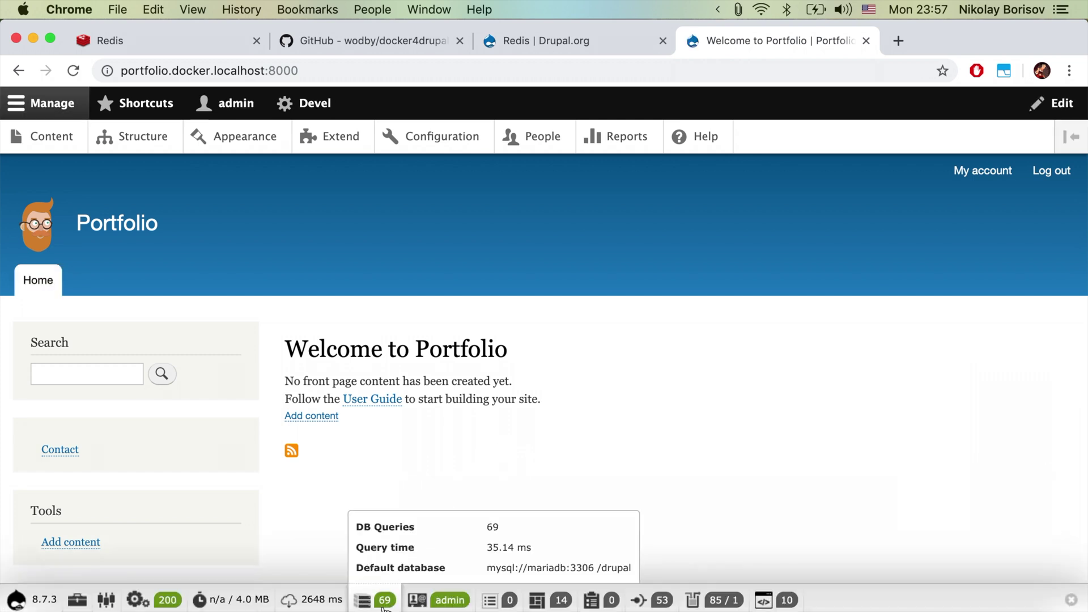
left_click(73, 70)
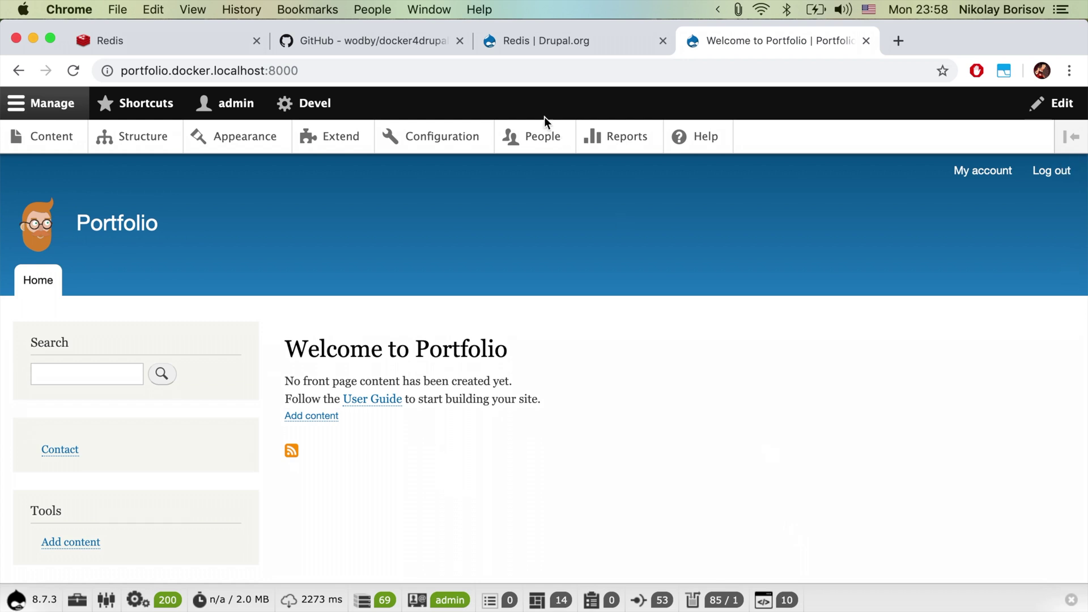
Check the project name 'redis' on Drupal.org's Redis module page, then return to Terminal.
left_click(555, 50)
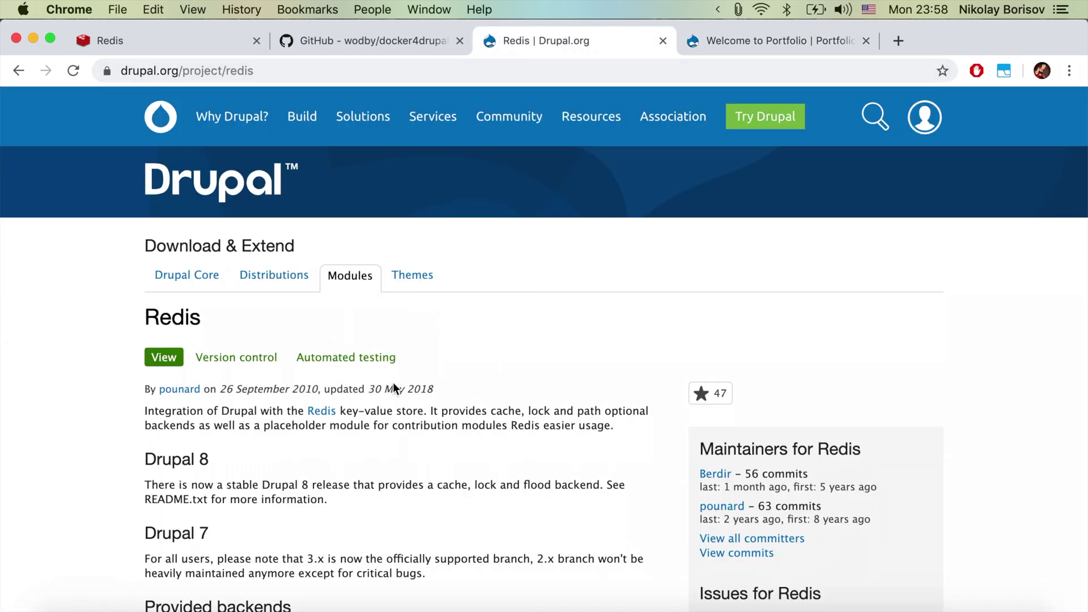
double_click(241, 70)
mouse_move(363, 116)
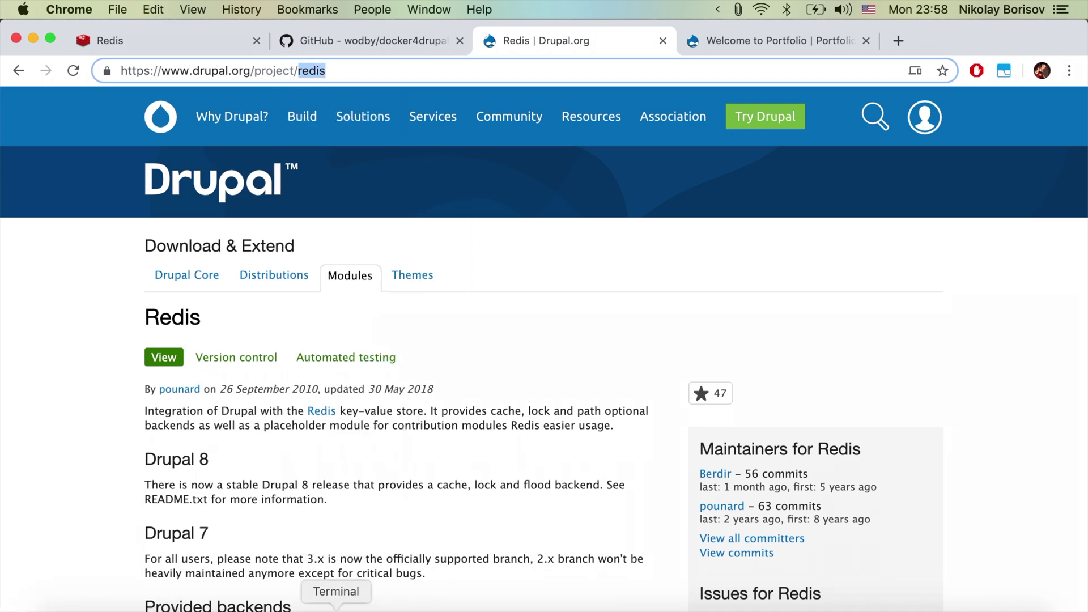
left_click(336, 606)
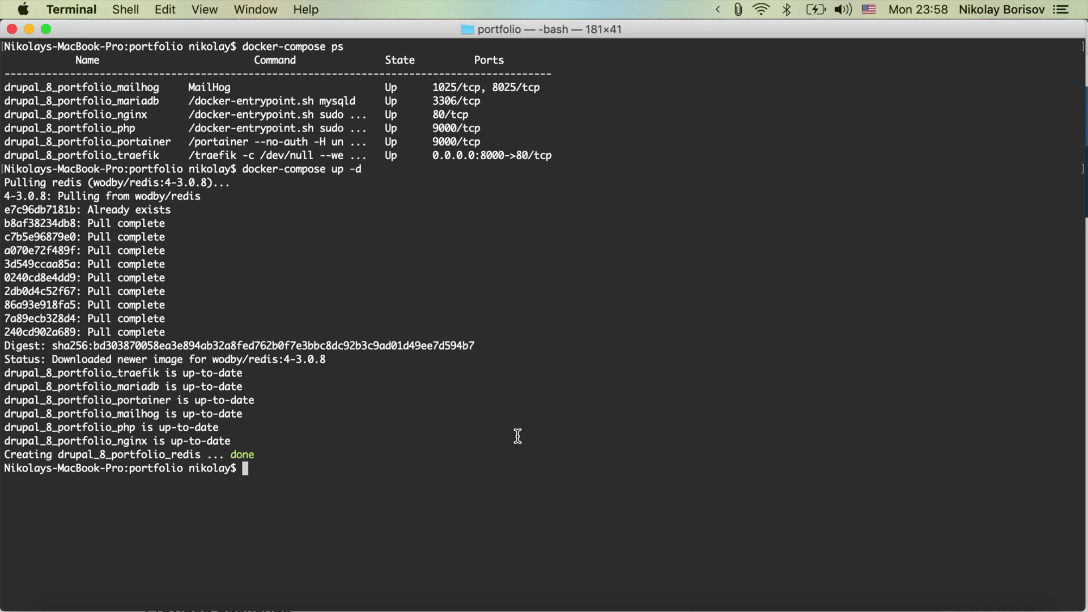
Clear the terminal, list the portfolio project files, and run composer require drupal/redis.
type("clear")
key("Return")
type("l")
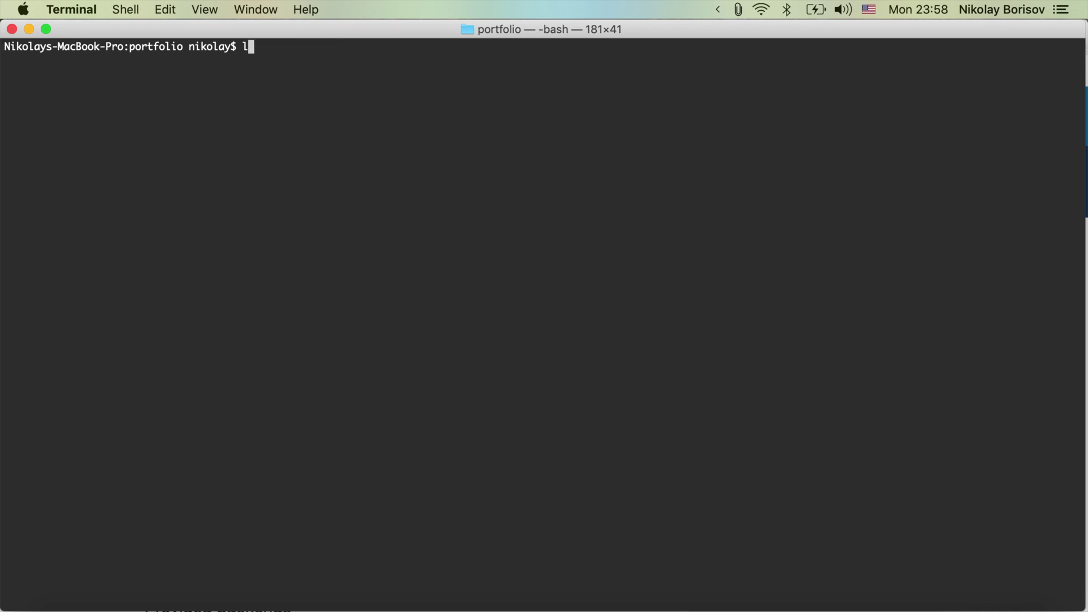
type("s")
key("Return")
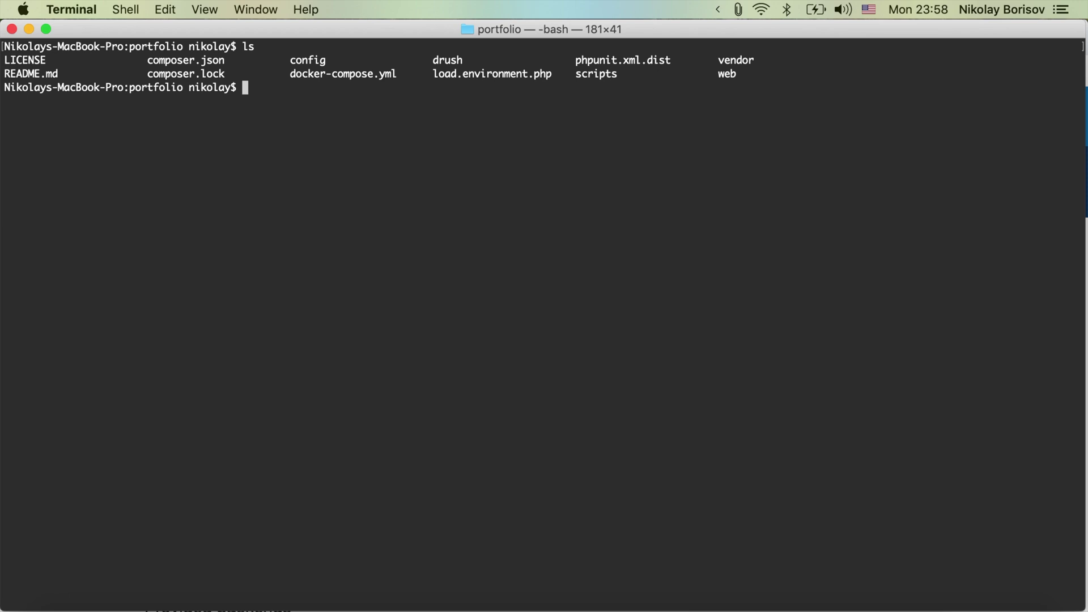
type("composer requi")
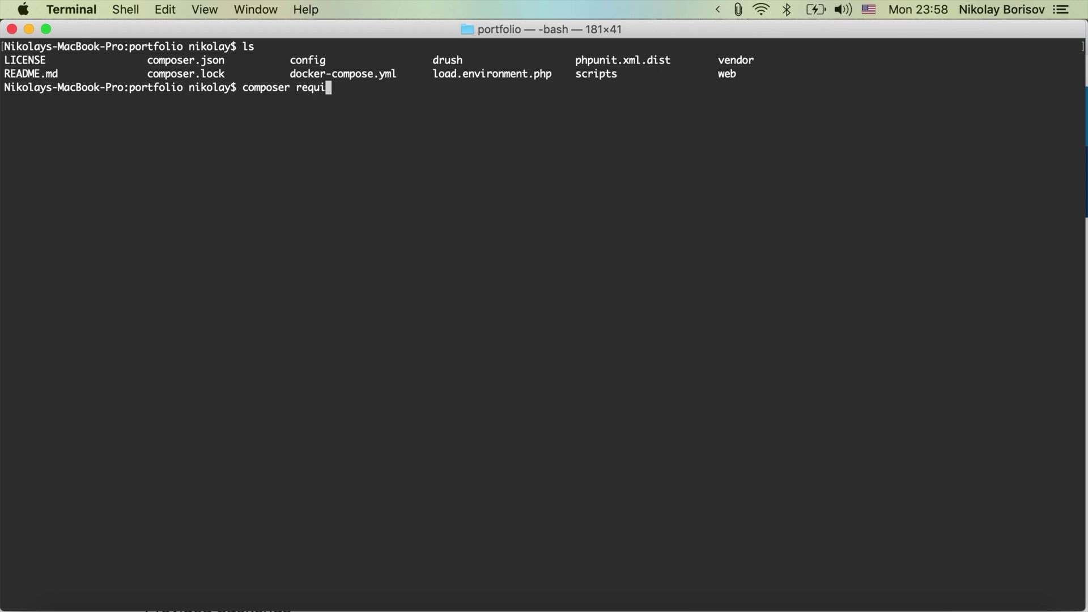
type("re drupal/redis")
key("Return")
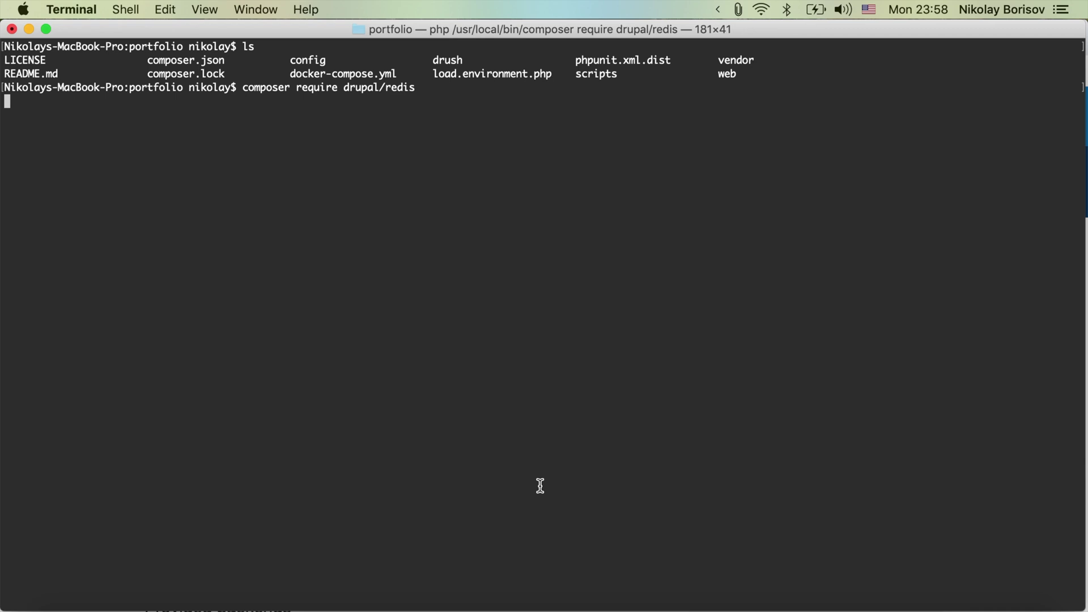
key("super+Tab")
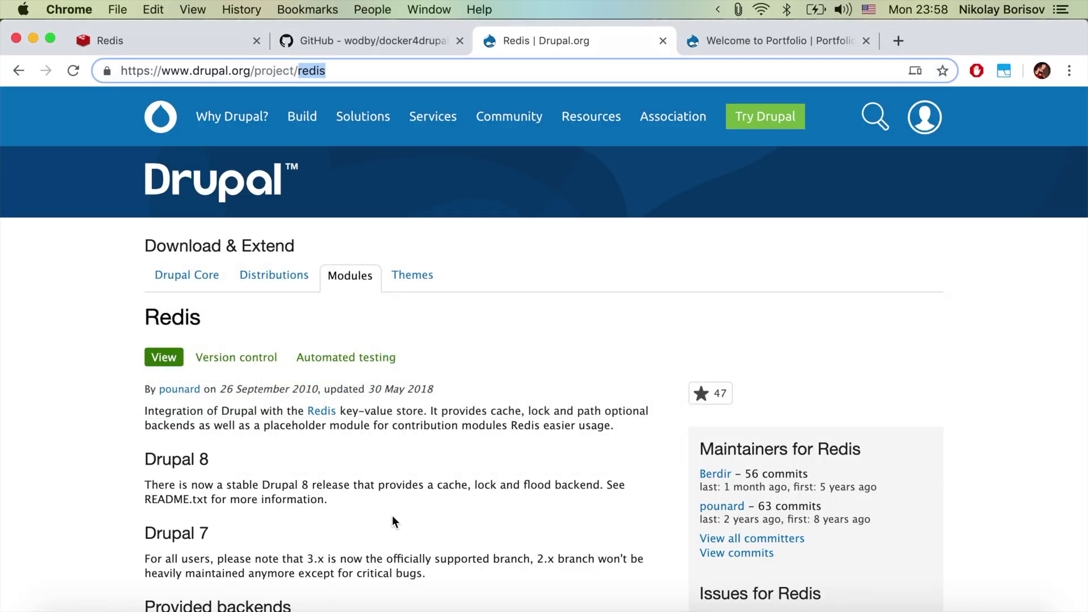
Read the Redis module's Provided backends section, then check composer finished installing drupal/redis 1.1.0.
scroll(395, 522, "down", 2)
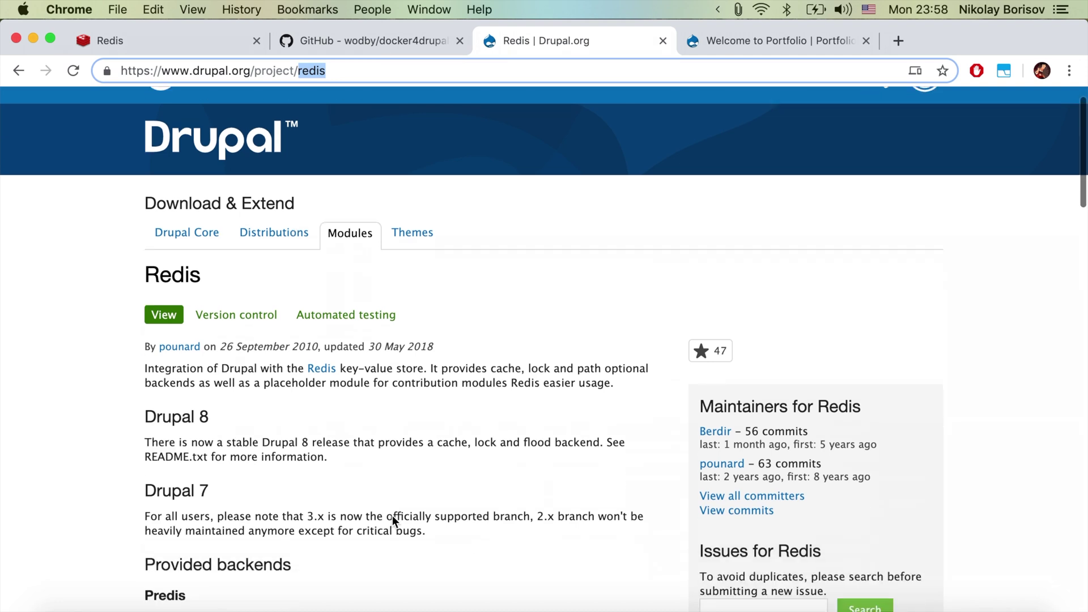
scroll(395, 522, "down", 3)
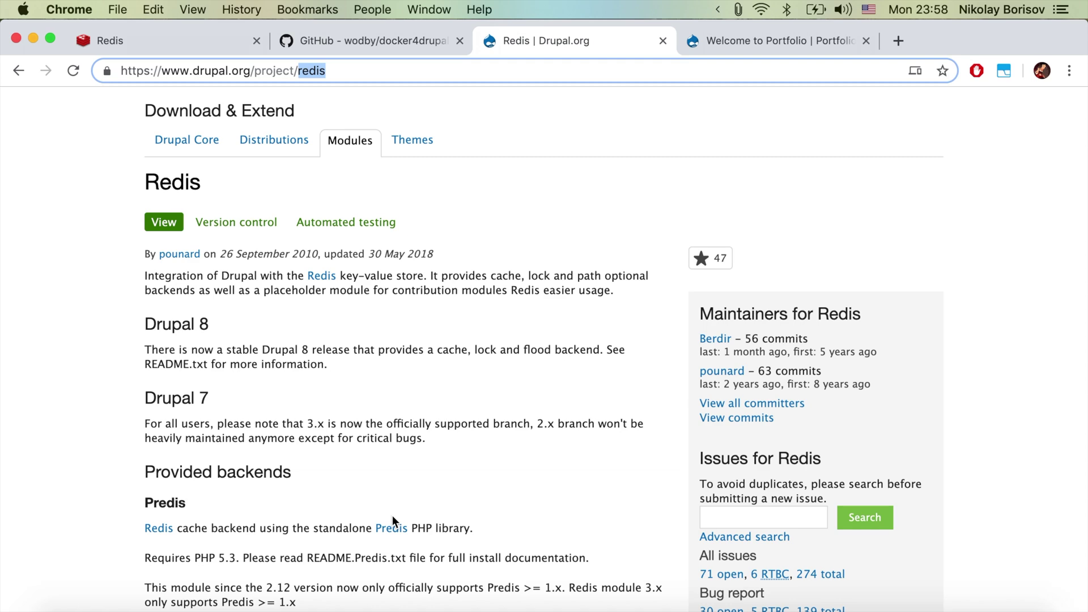
scroll(393, 520, "down", 3)
scroll(393, 520, "down", 1)
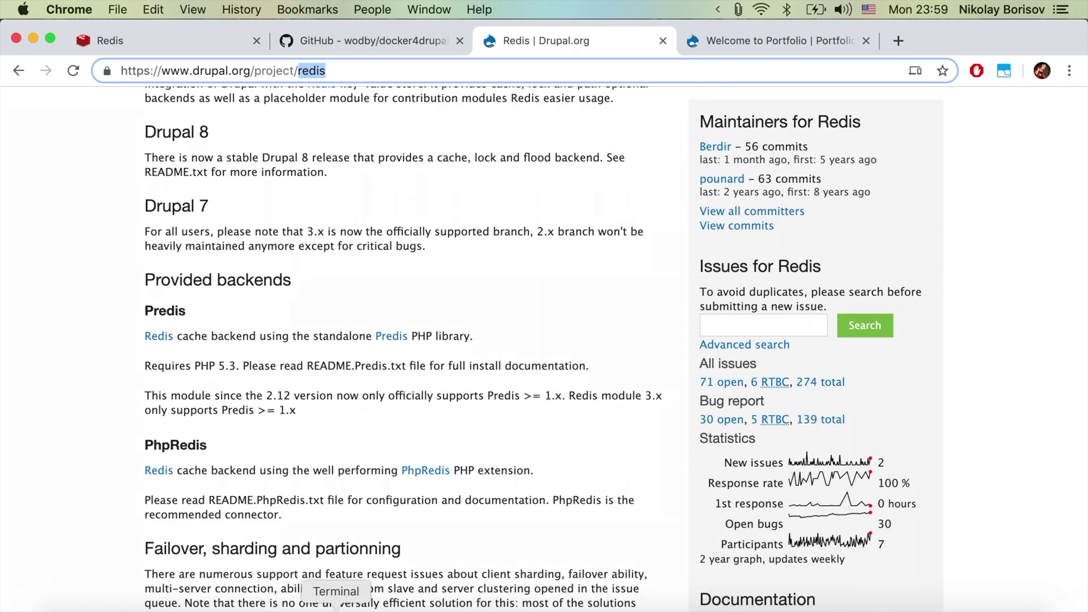
left_click(336, 606)
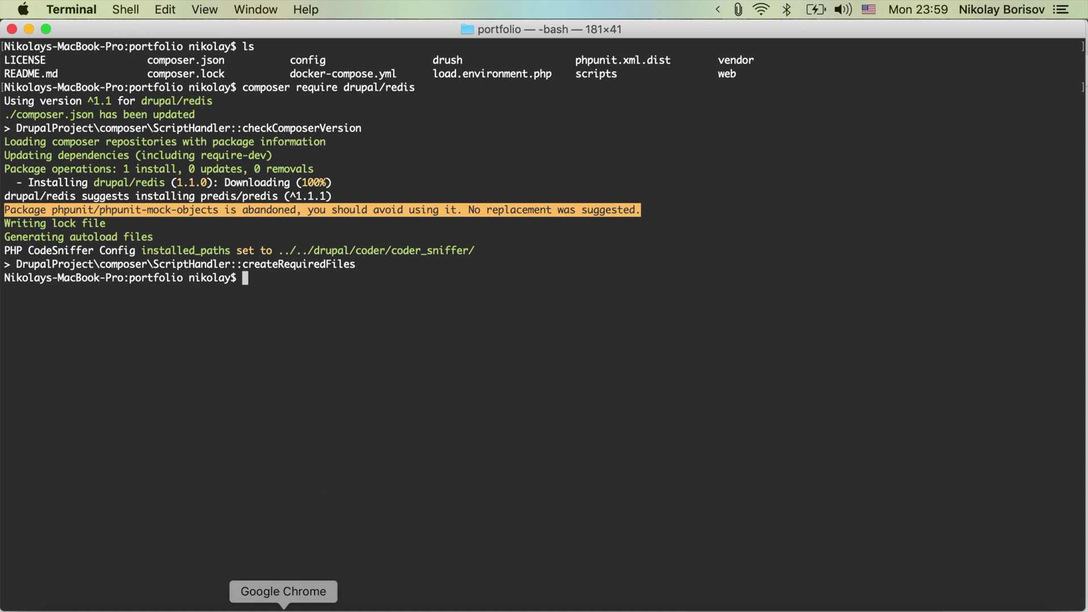
left_click(284, 609)
Tick and install the Redis module on the Portfolio site's Extend page.
left_click(726, 48)
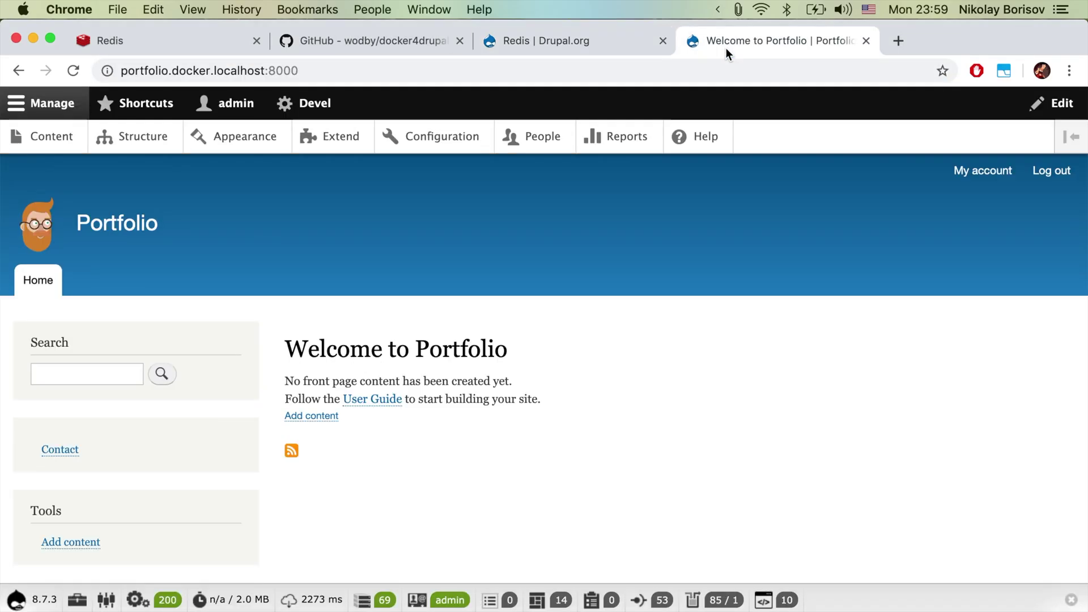
left_click(363, 141)
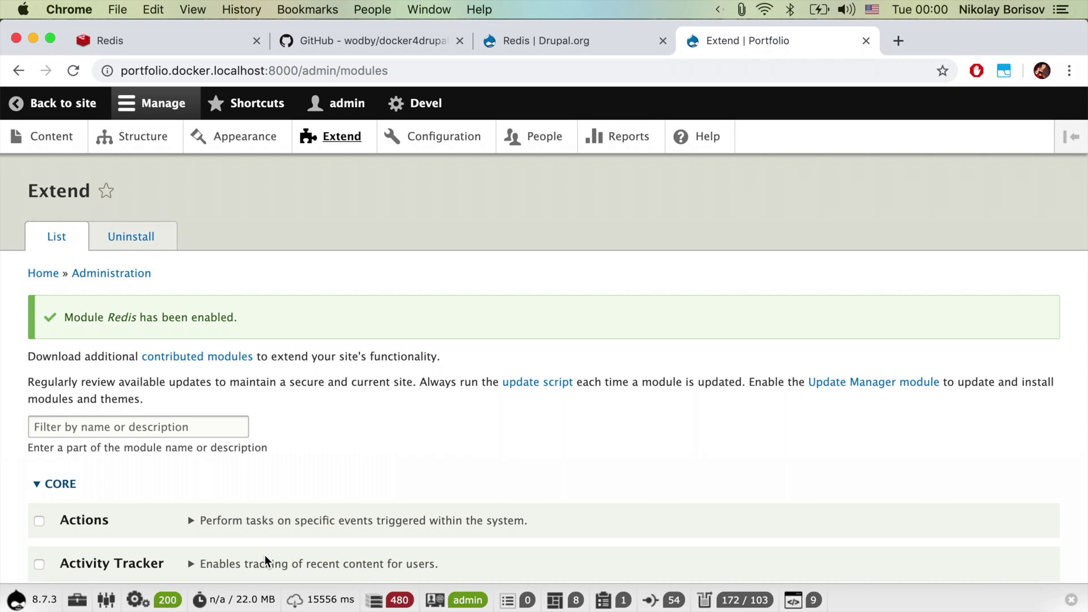
left_click(357, 47)
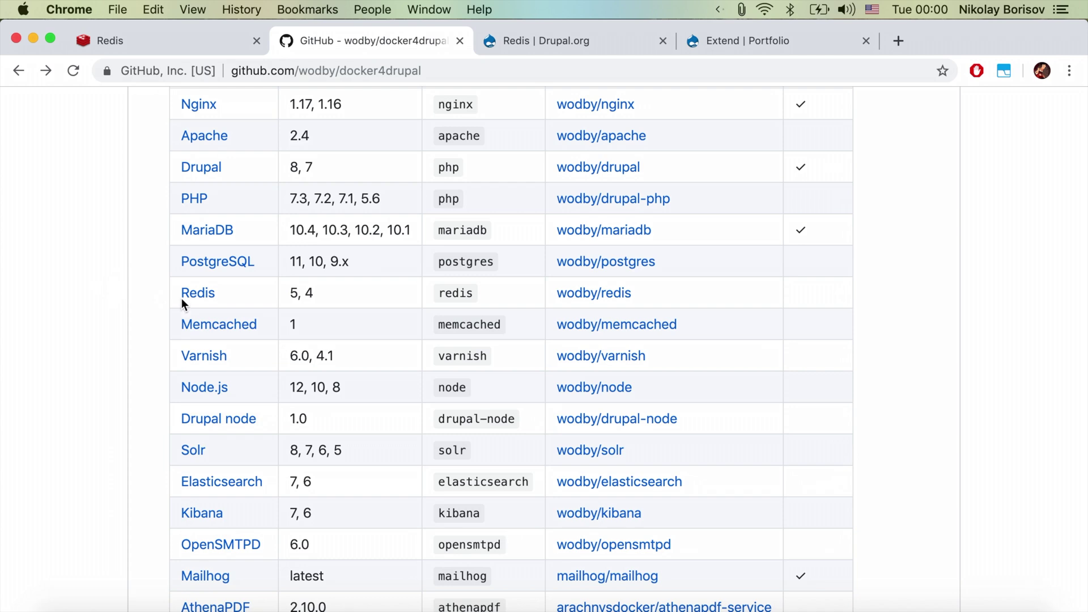
Check the Portfolio Extend page and locate the Redis entry in docker4drupal's services table.
left_click(196, 300)
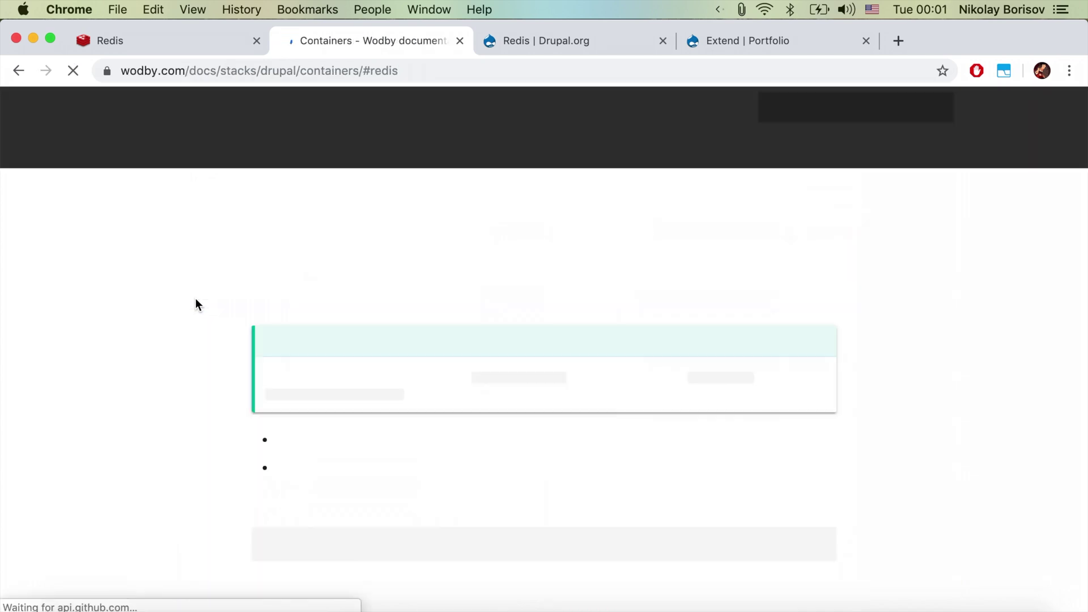
key("super+bracketleft")
left_click(695, 39)
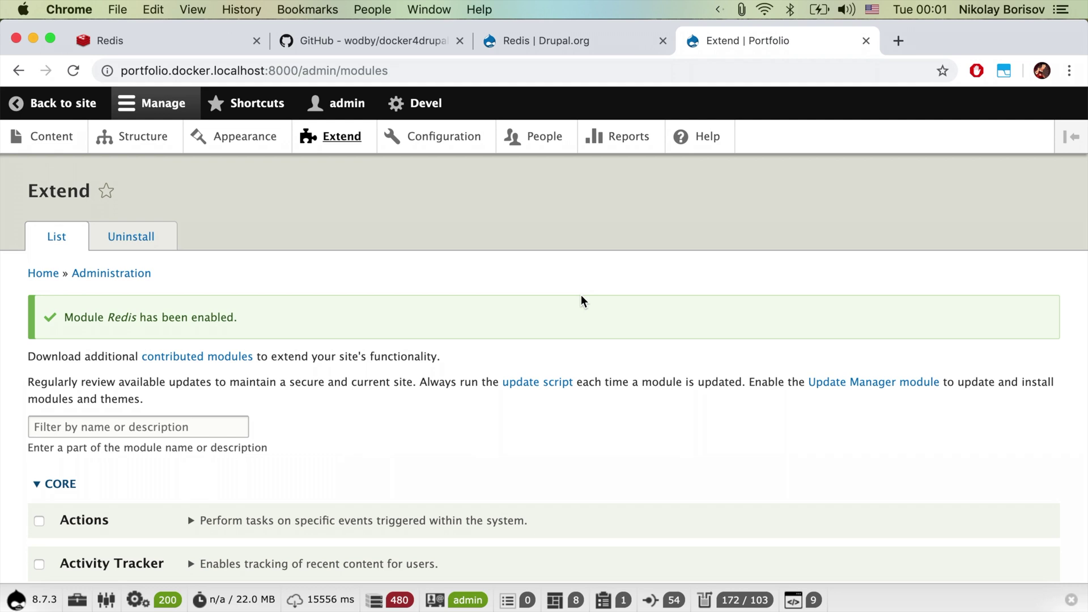
left_click(391, 40)
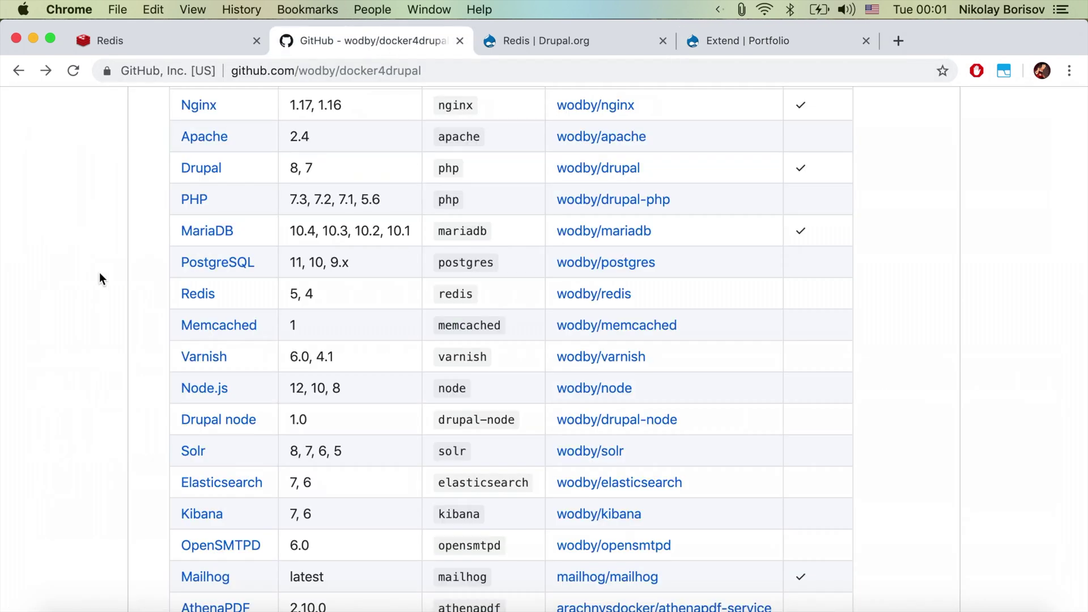
scroll(83, 271, "up", 1)
scroll(83, 271, "up", 7)
scroll(83, 271, "down", 7)
scroll(83, 271, "down", 1)
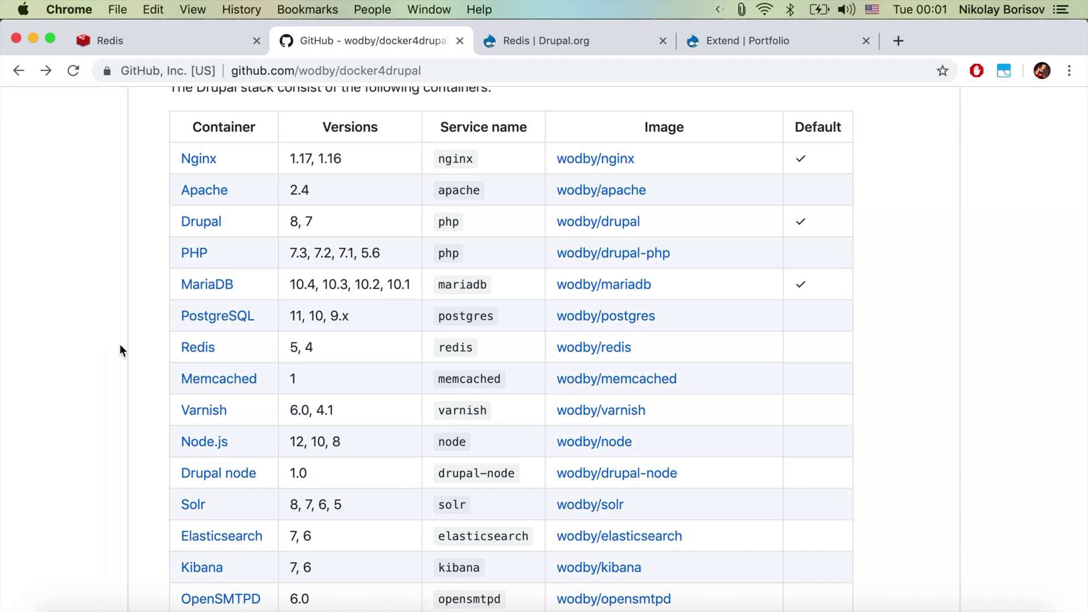
Open Wodby's Redis container docs and select the Drupal 8 settings code block.
left_click(192, 352)
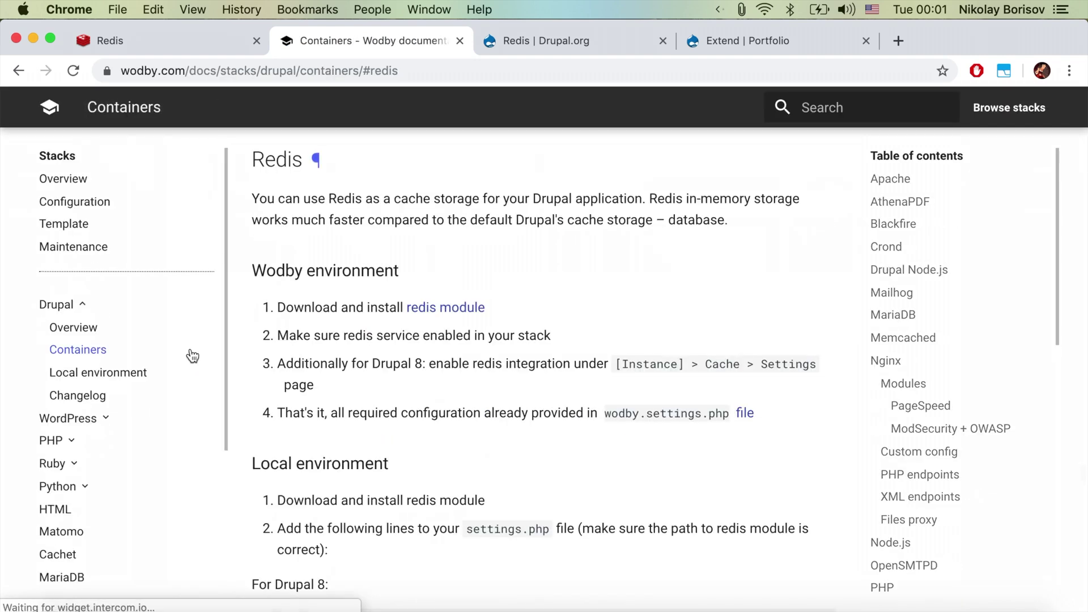
scroll(193, 356, "down", 3)
scroll(190, 354, "down", 2)
scroll(369, 403, "down", 2)
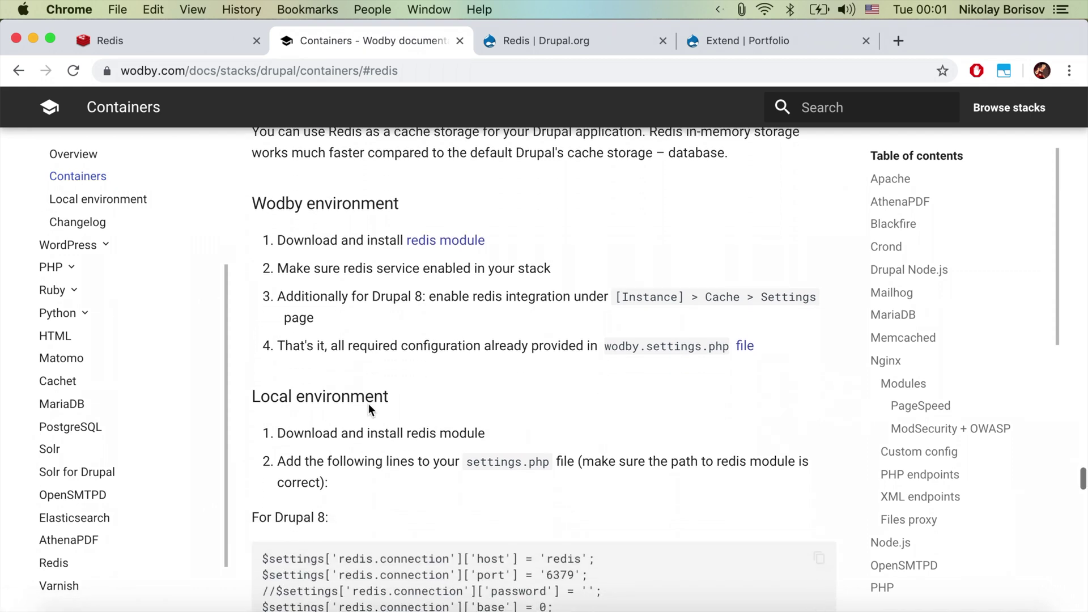
scroll(369, 403, "down", 5)
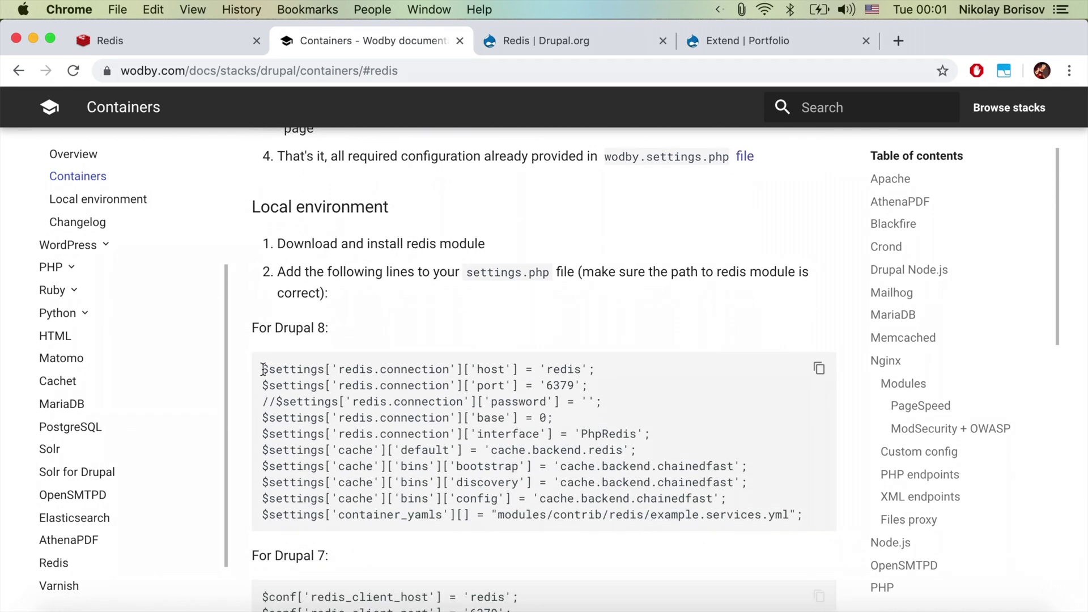
left_click_drag(263, 369, 816, 523)
key("super+c")
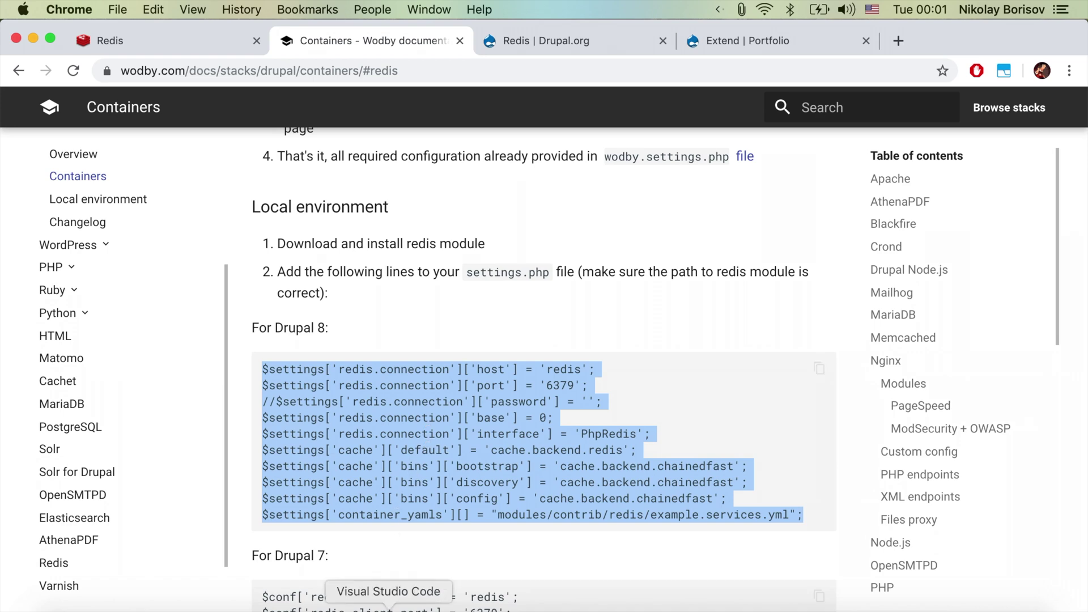
Open web/sites/default/settings.php in Visual Studio Code.
left_click(389, 610)
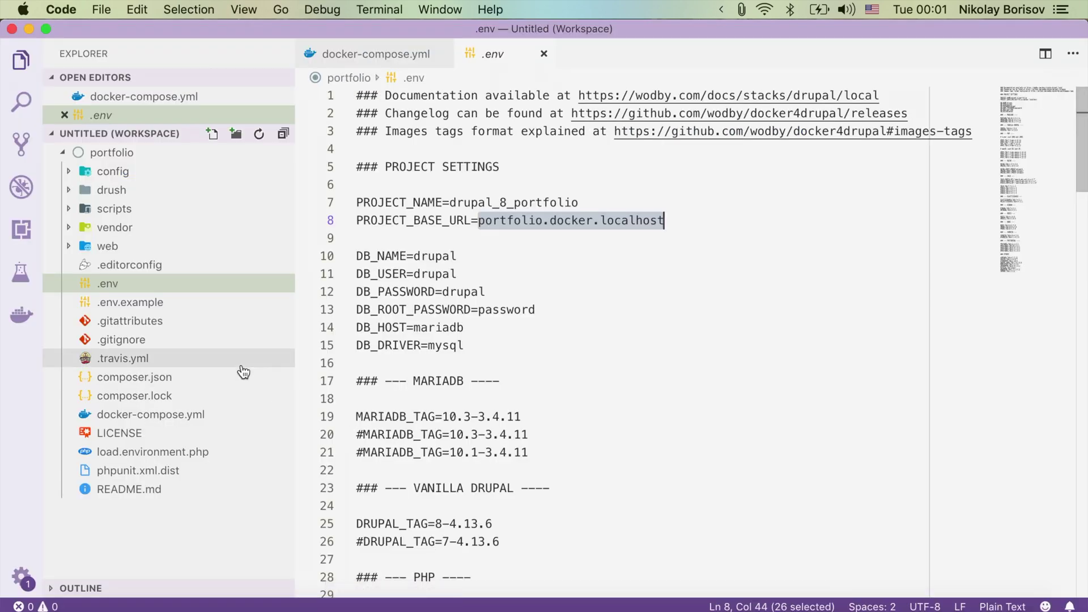
left_click(94, 249)
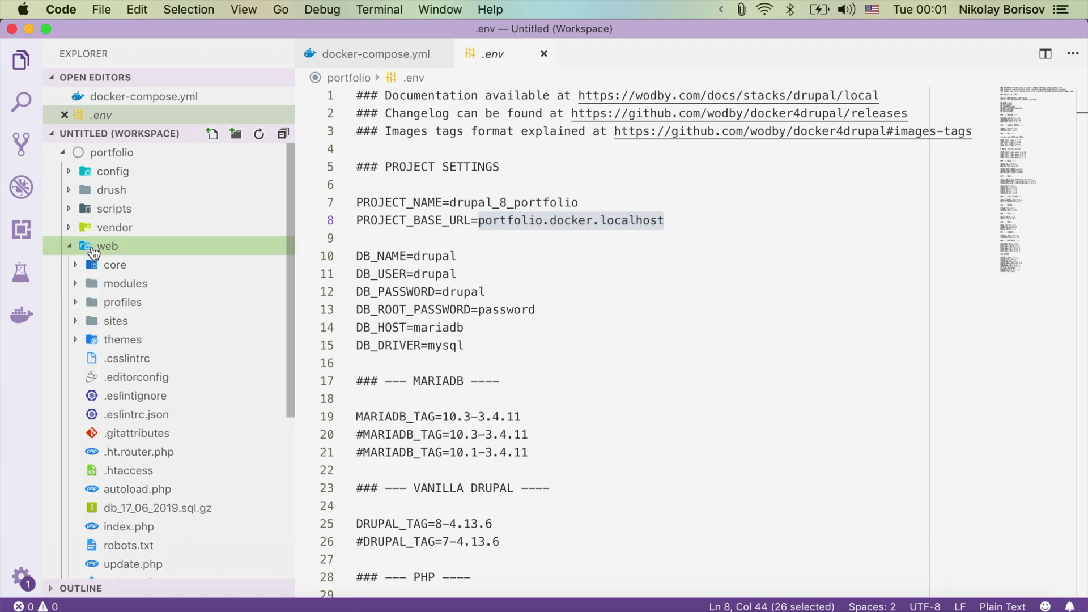
left_click(136, 328)
left_click(146, 343)
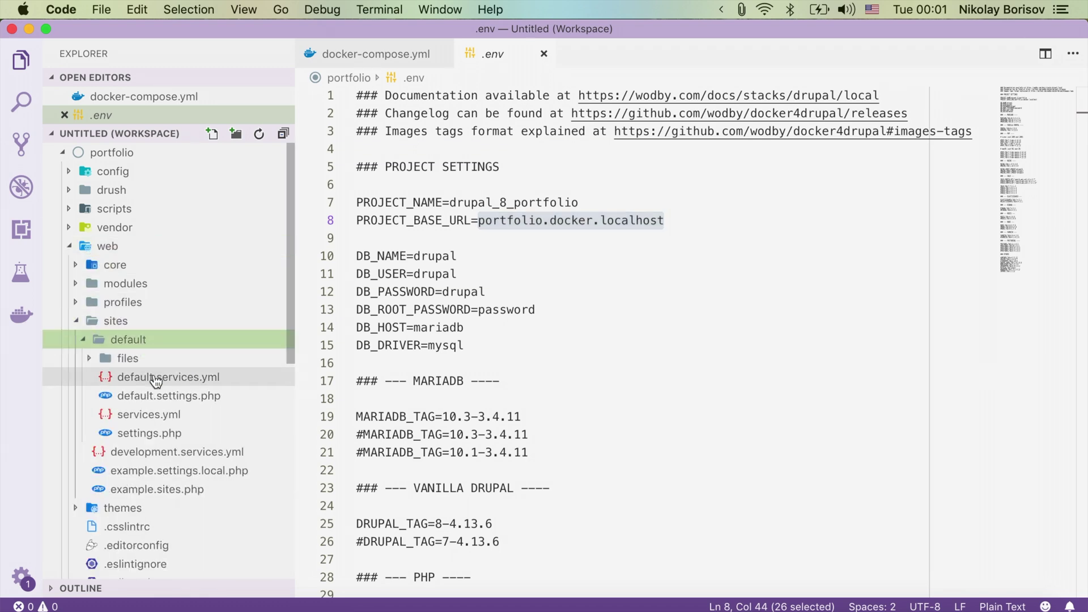
left_click(165, 434)
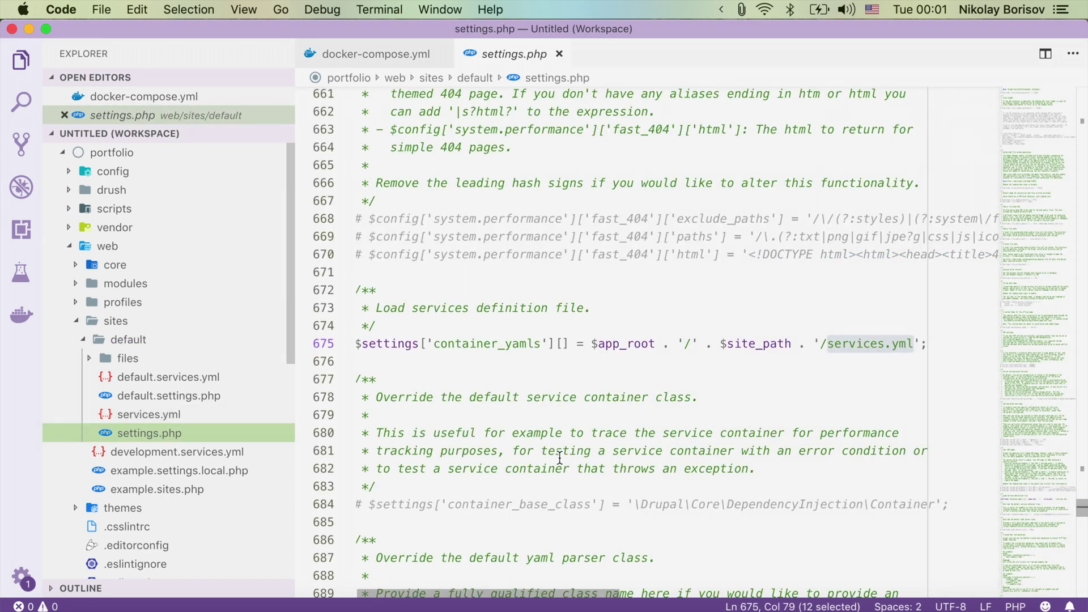
Paste the Redis settings at the end of settings.php, save with Overwrite, and check port 6379.
scroll(528, 454, "down", 15)
scroll(558, 456, "down", 10)
scroll(548, 395, "up", 4)
left_click(548, 395)
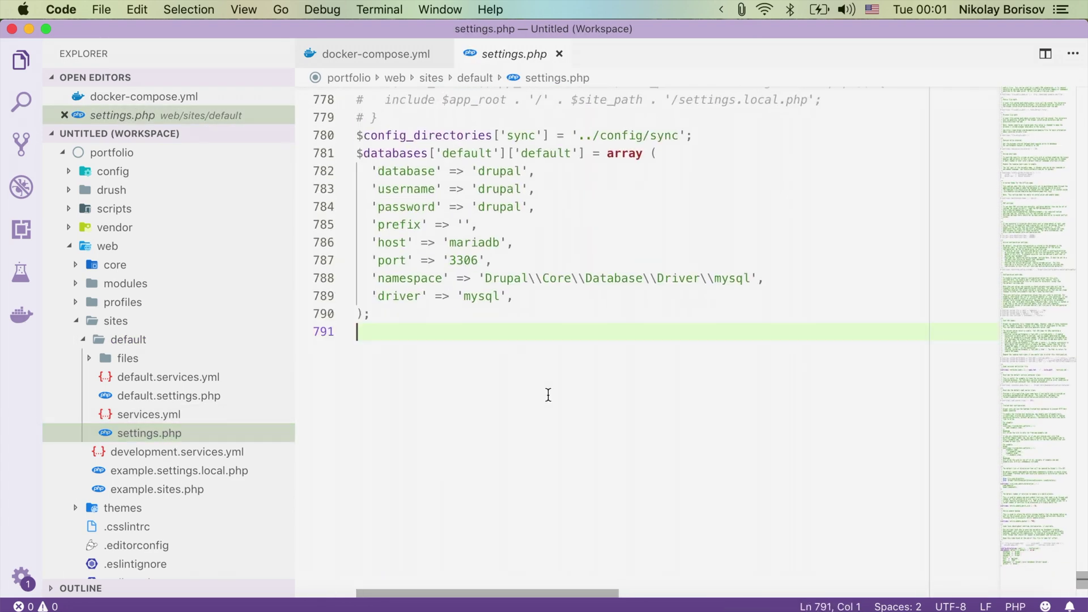
key("Return")
key("super+v")
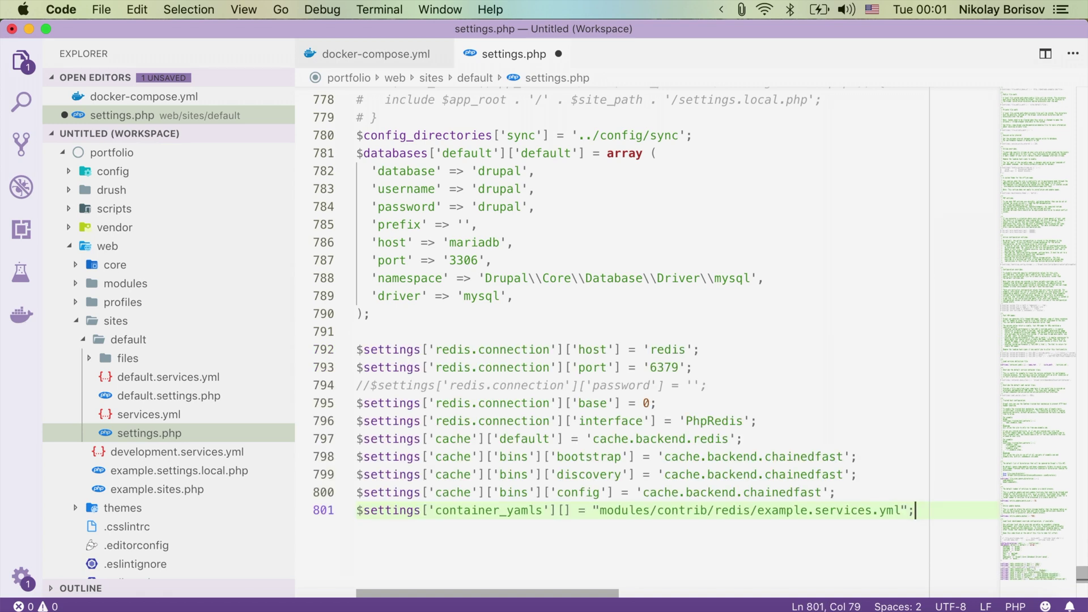
key("super+s")
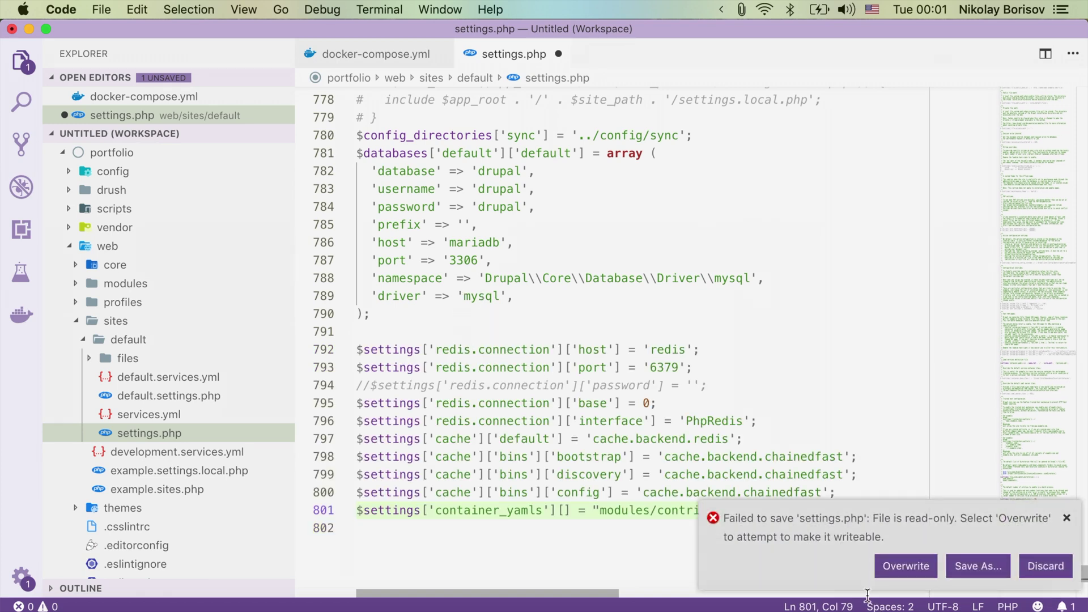
left_click(907, 567)
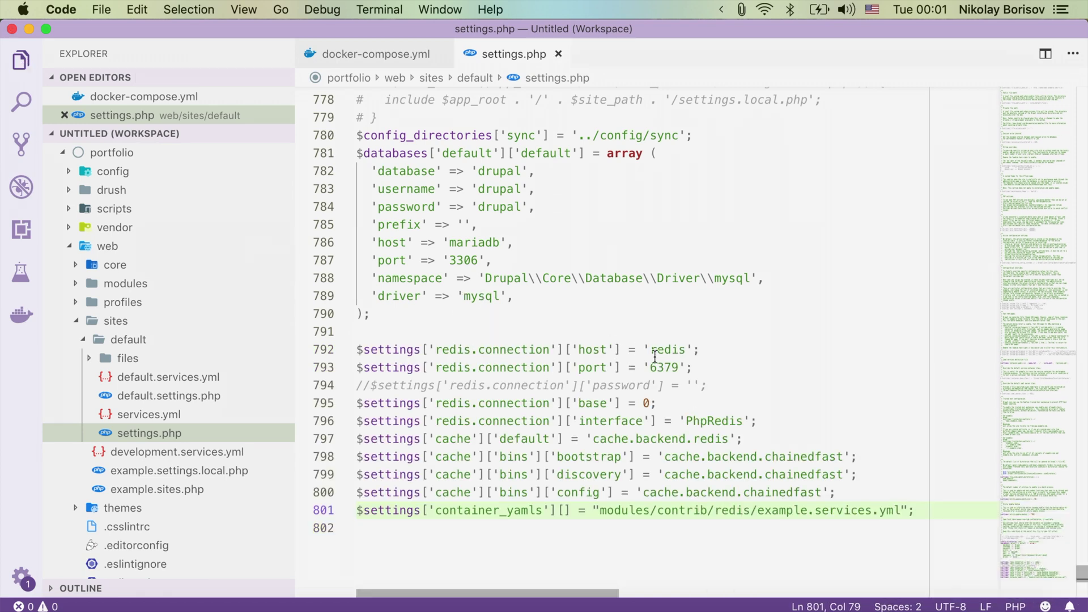
double_click(665, 368)
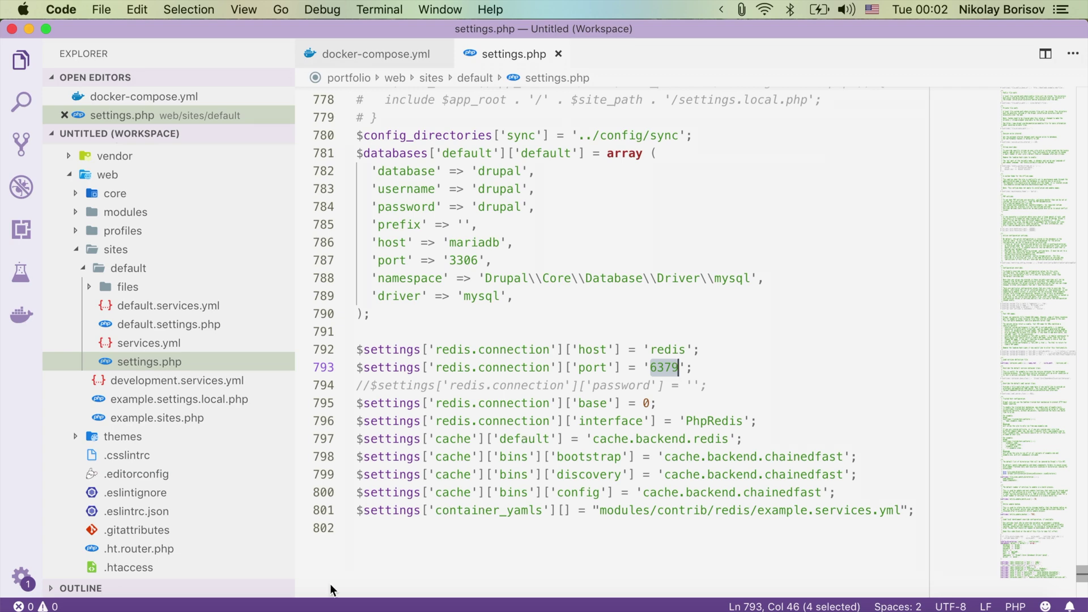
left_click(284, 607)
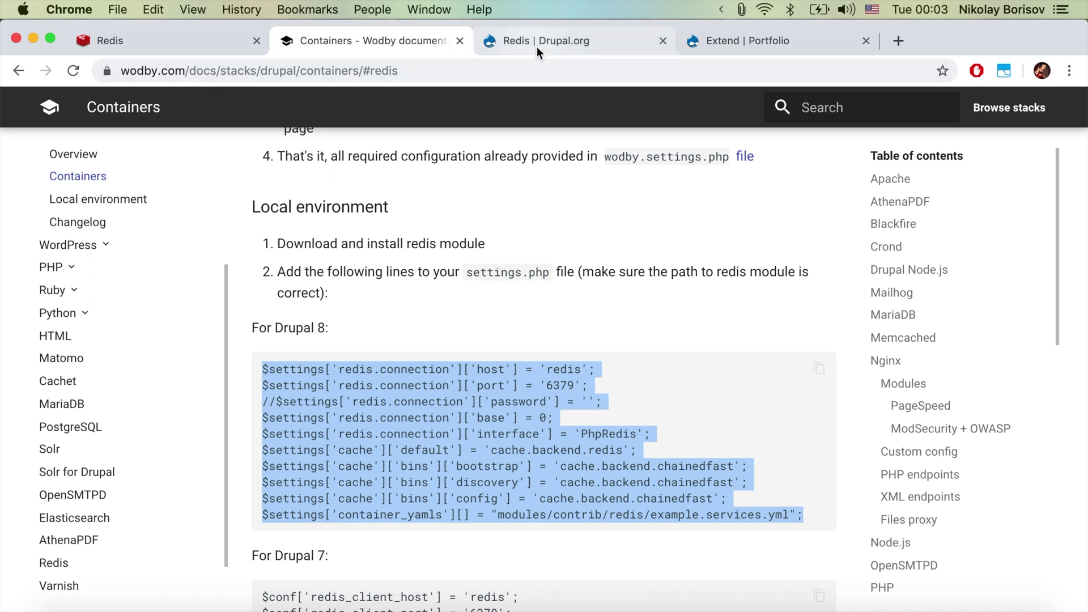
Go to the Portfolio Content overview, then choose Cache clear from the Devel menu.
left_click(739, 45)
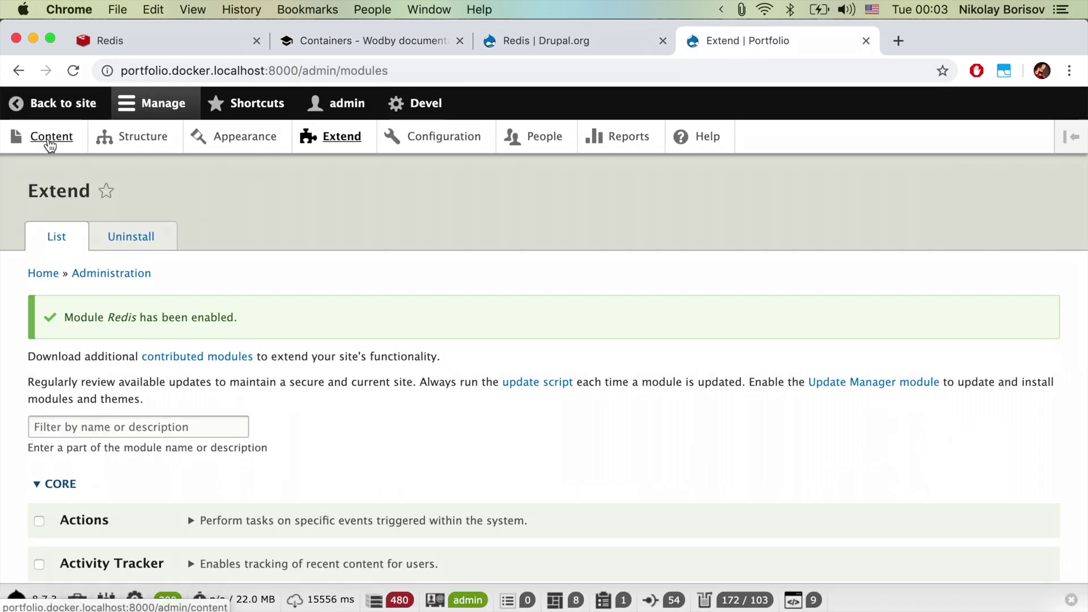
left_click(49, 145)
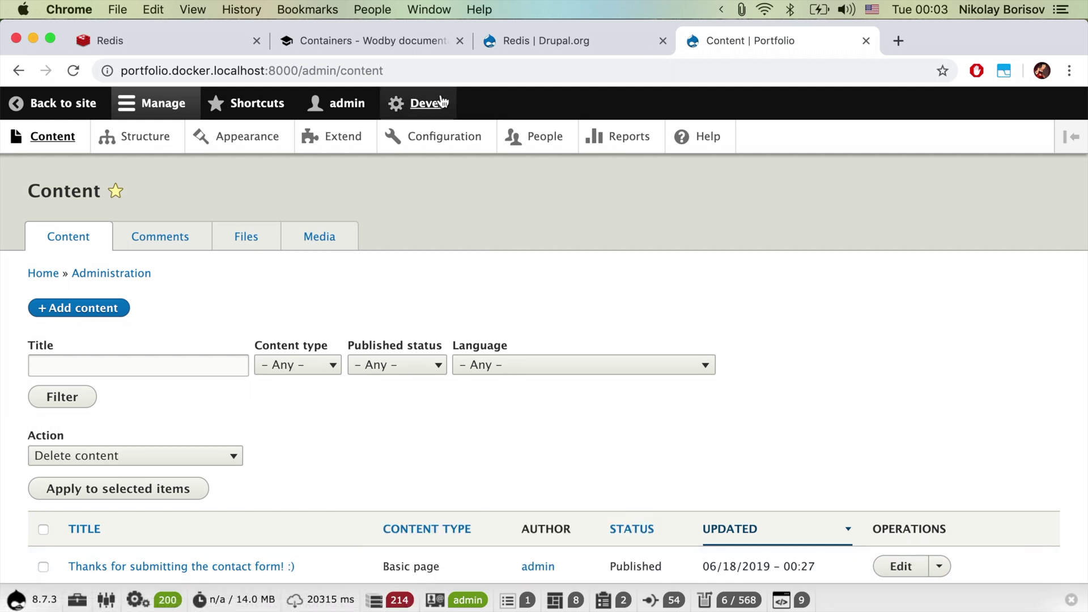
left_click(426, 104)
left_click(65, 139)
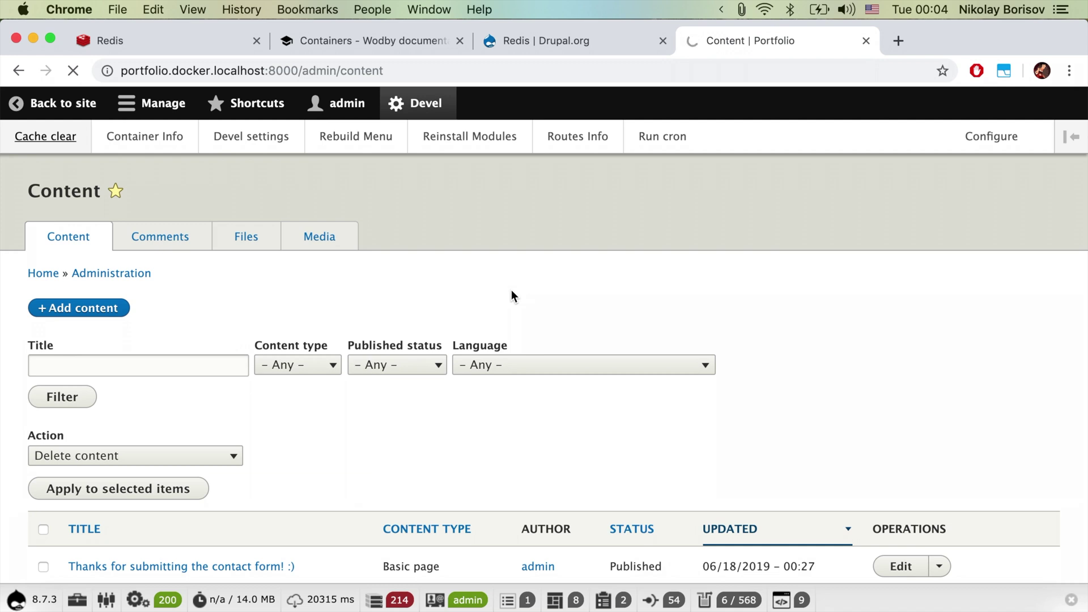
Reload the content overview after the cache clear to re-measure its database queries.
scroll(511, 296, "down", 2)
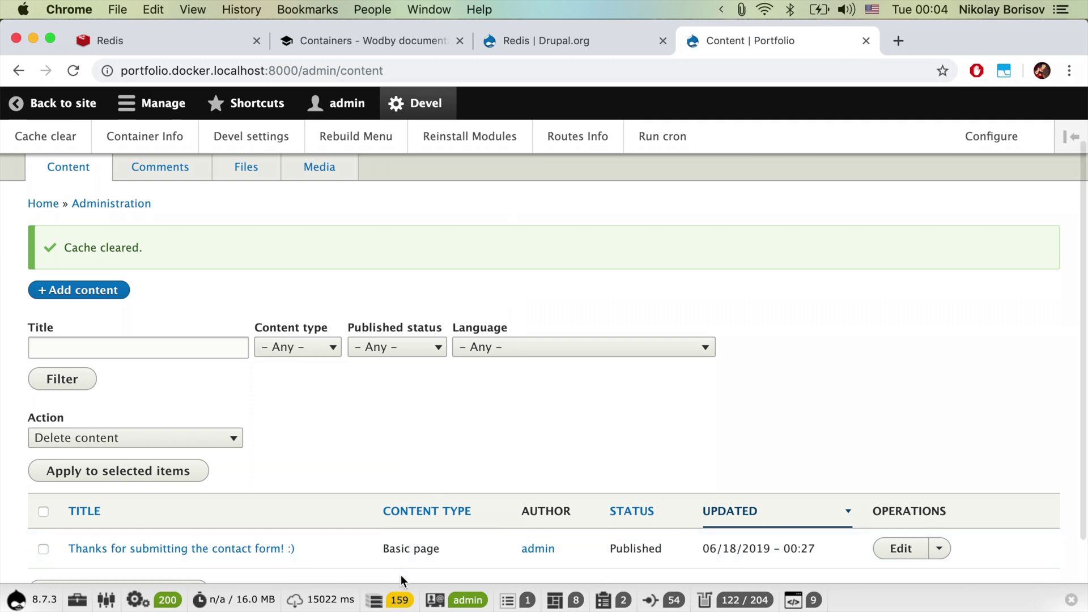
left_click(73, 77)
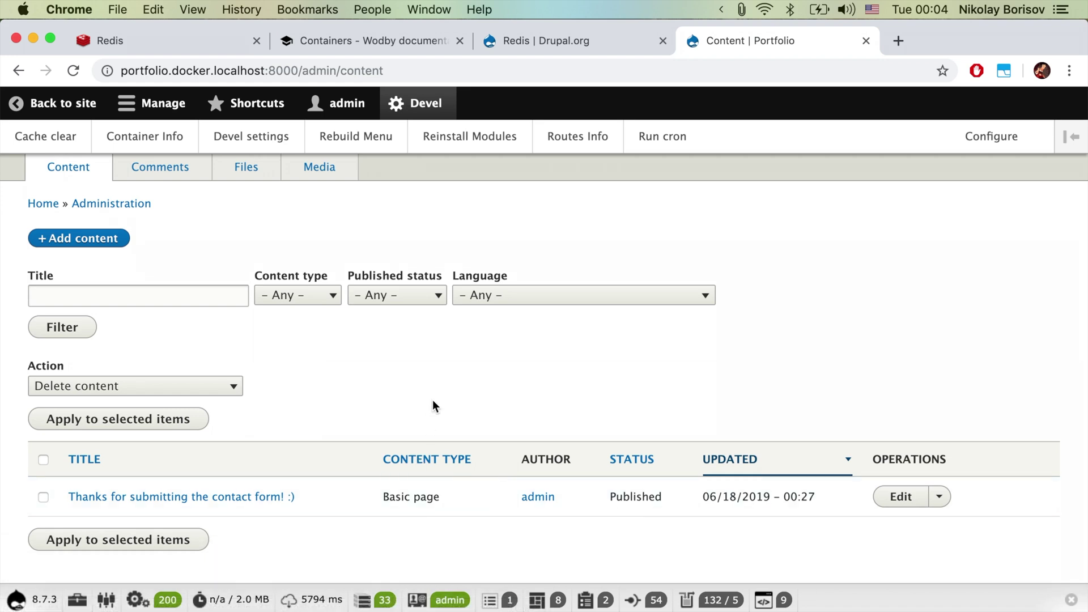
left_click(299, 71)
Load the front page by removing /admin/content from the address, reload, and clear the cache.
left_click_drag(299, 71, 498, 77)
key("BackSpace")
key("Return")
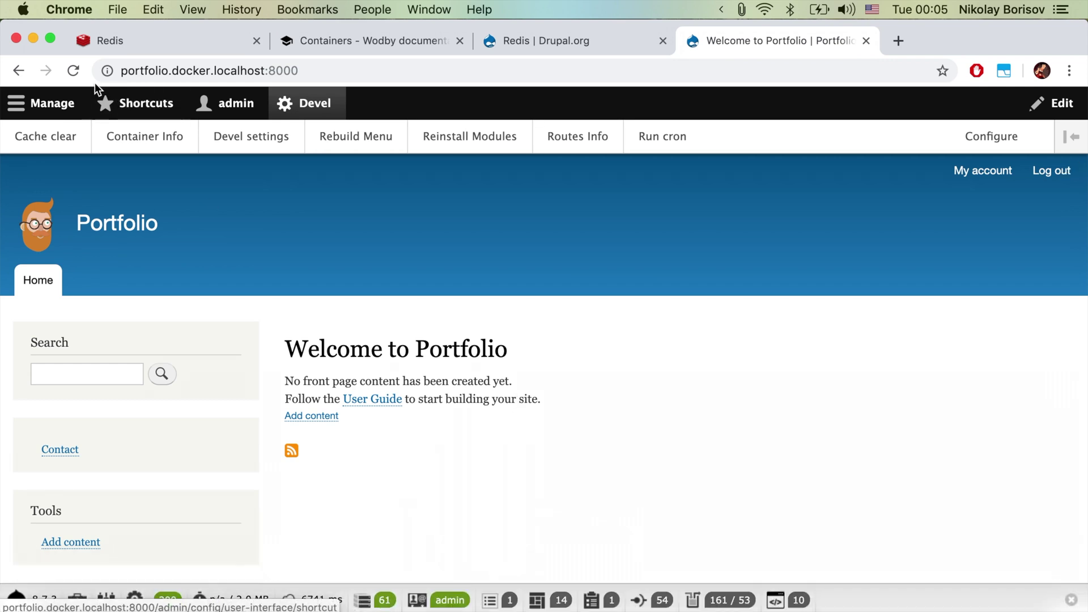
left_click(75, 72)
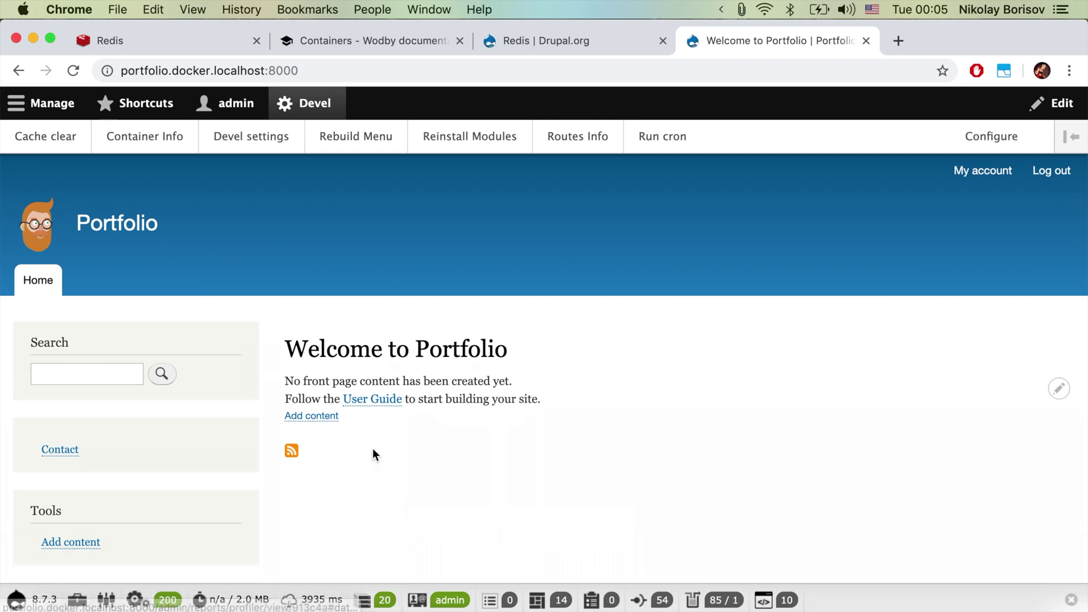
left_click(58, 120)
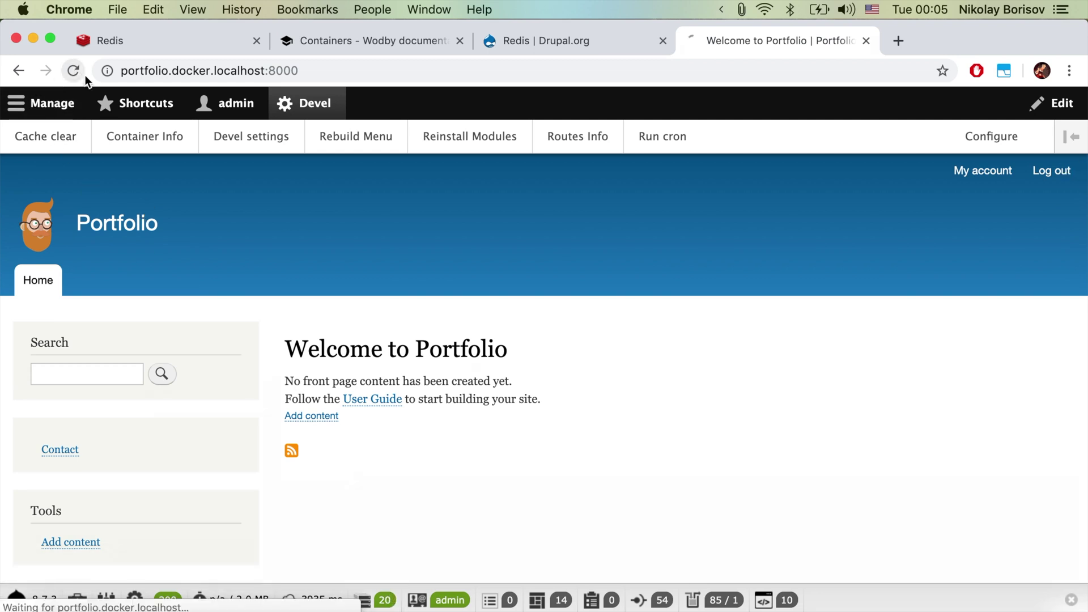